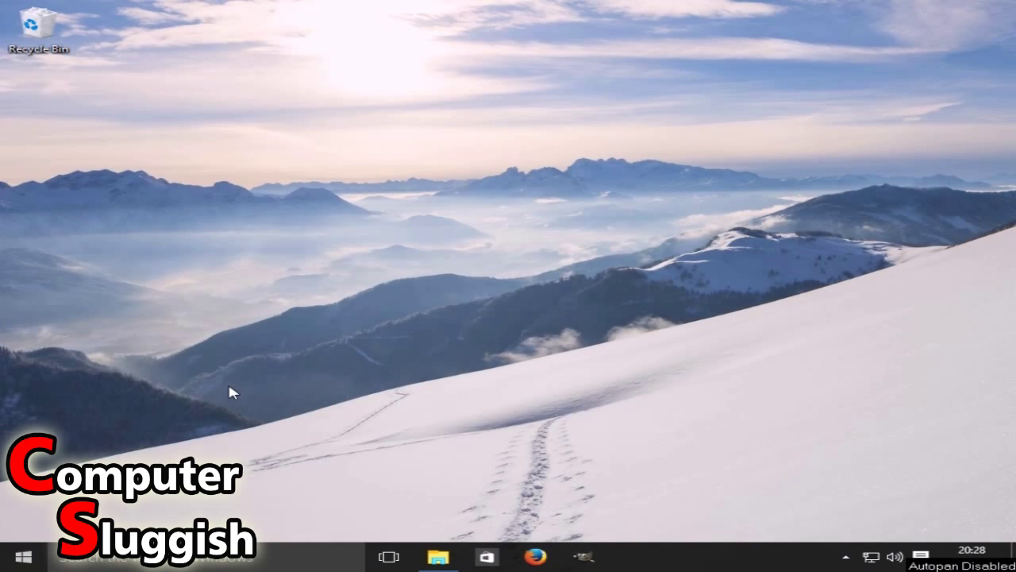
Set the wallpaper image from the Pictures folder as the desktop background and close the folder window
drag(264, 371, 460, 265)
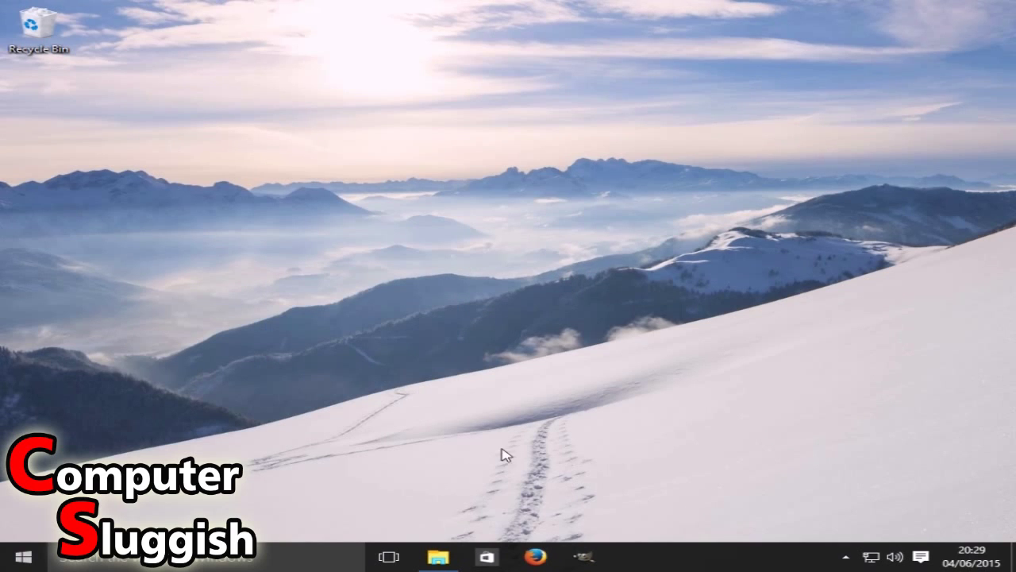
click(451, 550)
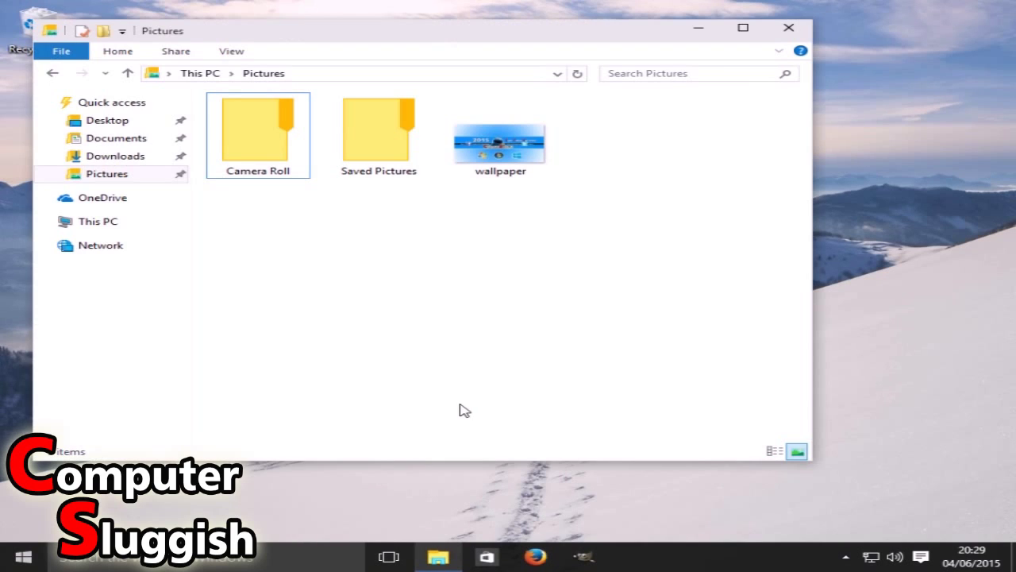
right_click(518, 141)
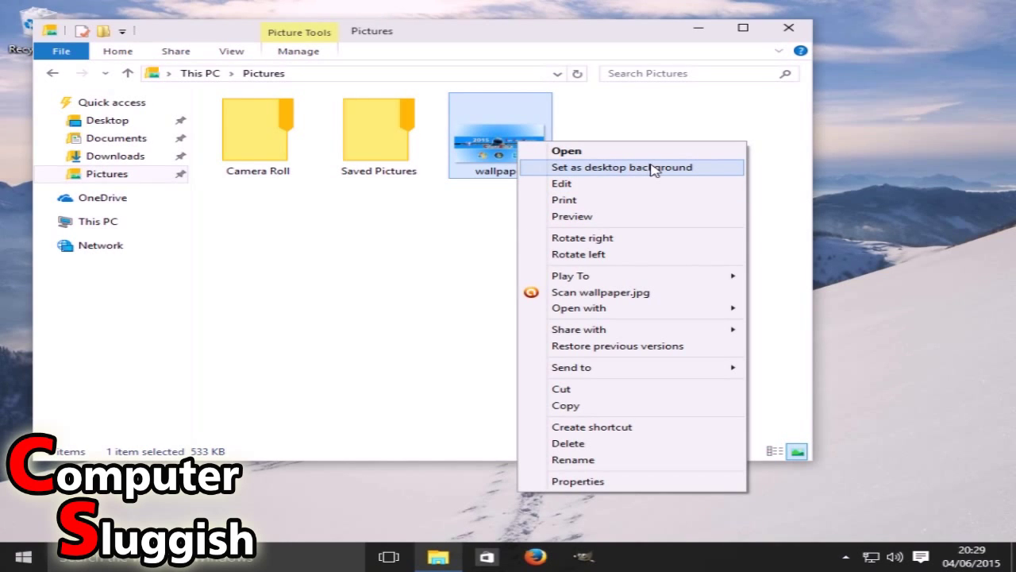
click(701, 169)
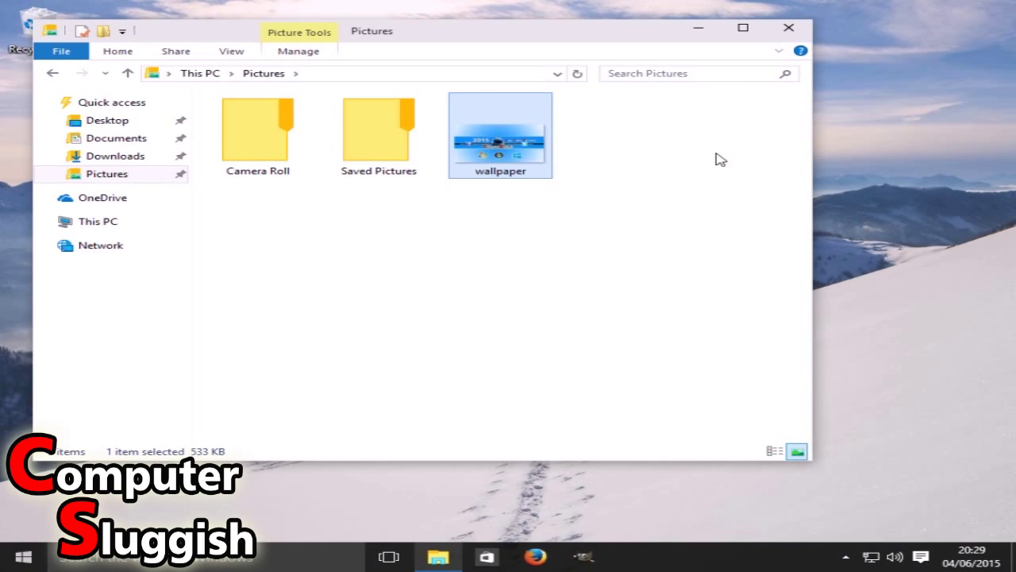
click(788, 27)
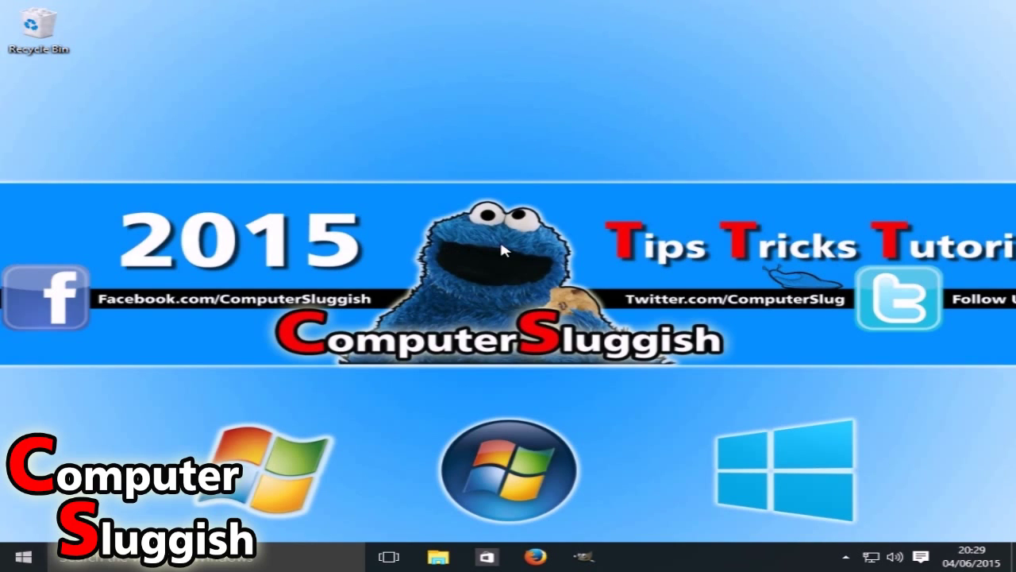
Open the desktop's Personalisation settings and maximise the window
right_click(587, 171)
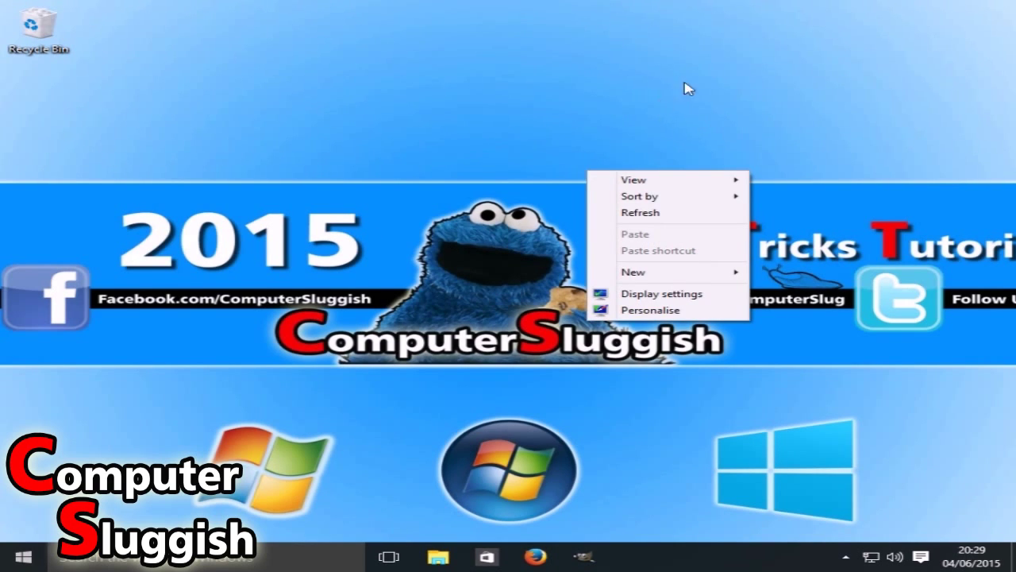
click(687, 320)
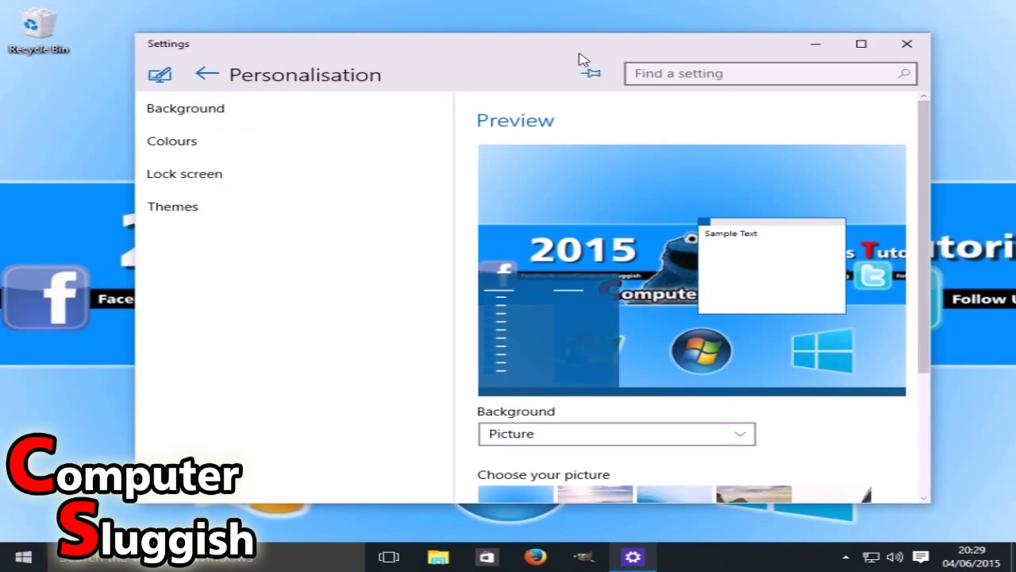
drag(579, 60, 503, 41)
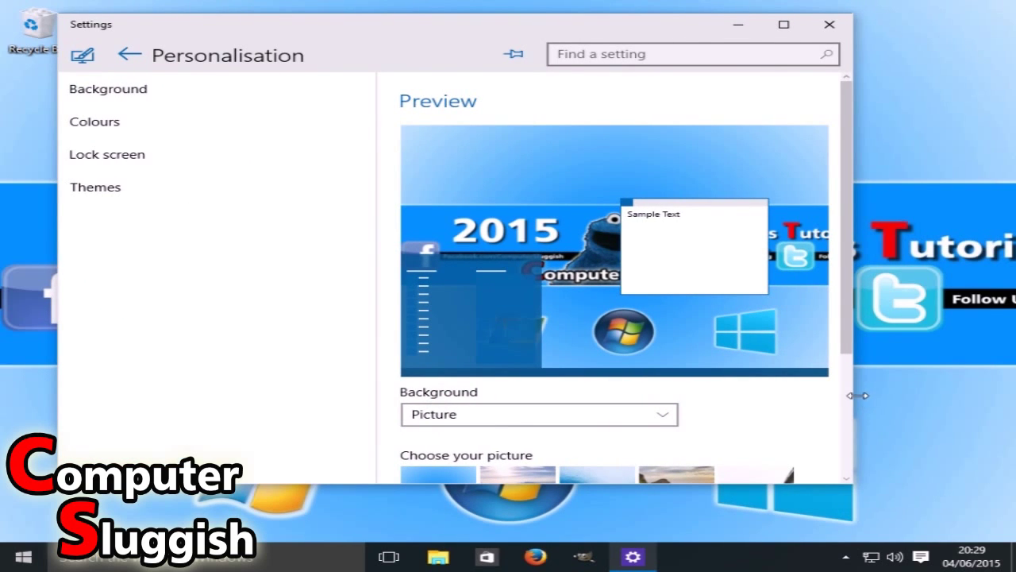
drag(857, 394, 881, 395)
click(812, 27)
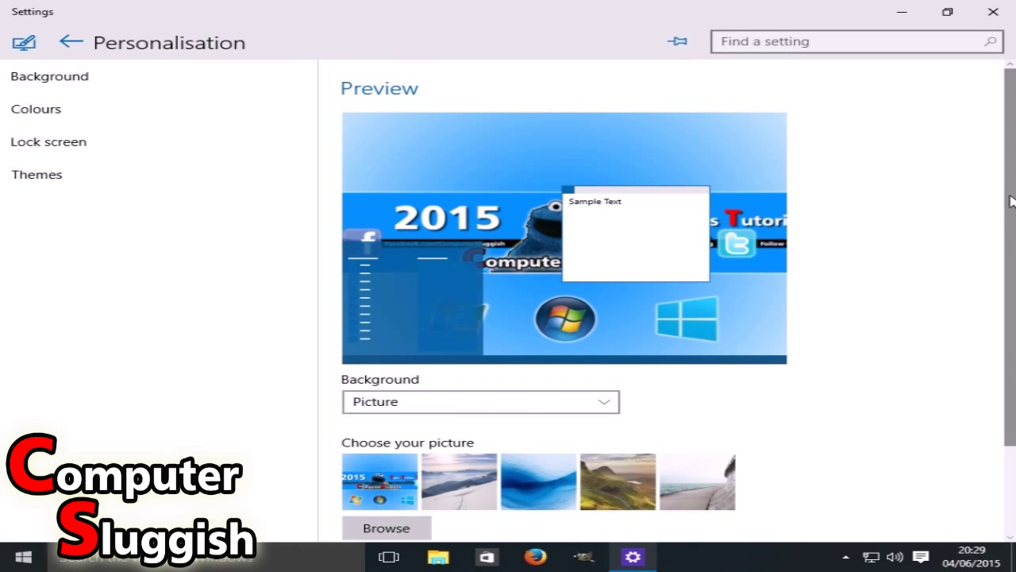
View the available fit options for the background picture without changing the choice
drag(1009, 199, 1014, 298)
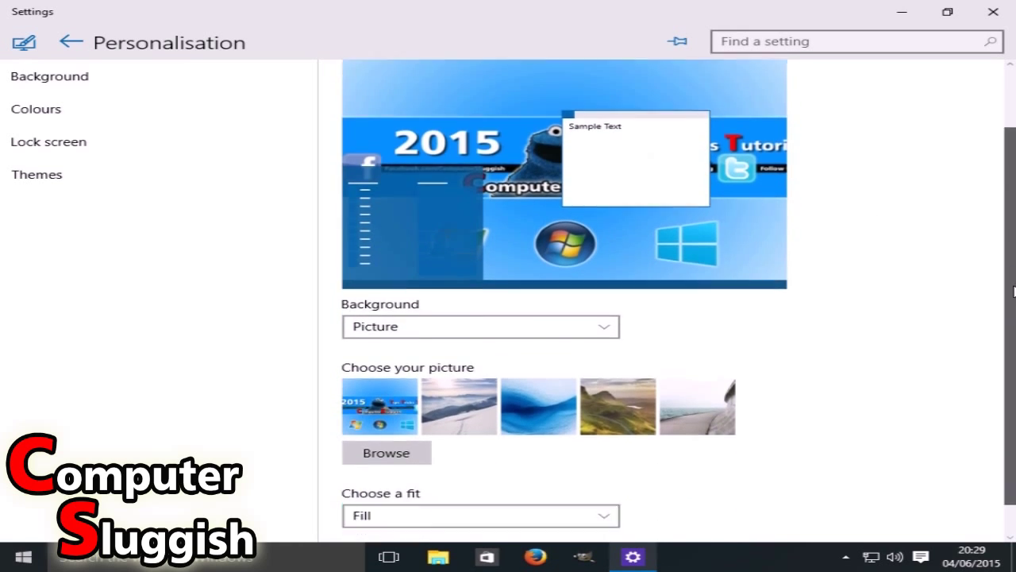
click(567, 482)
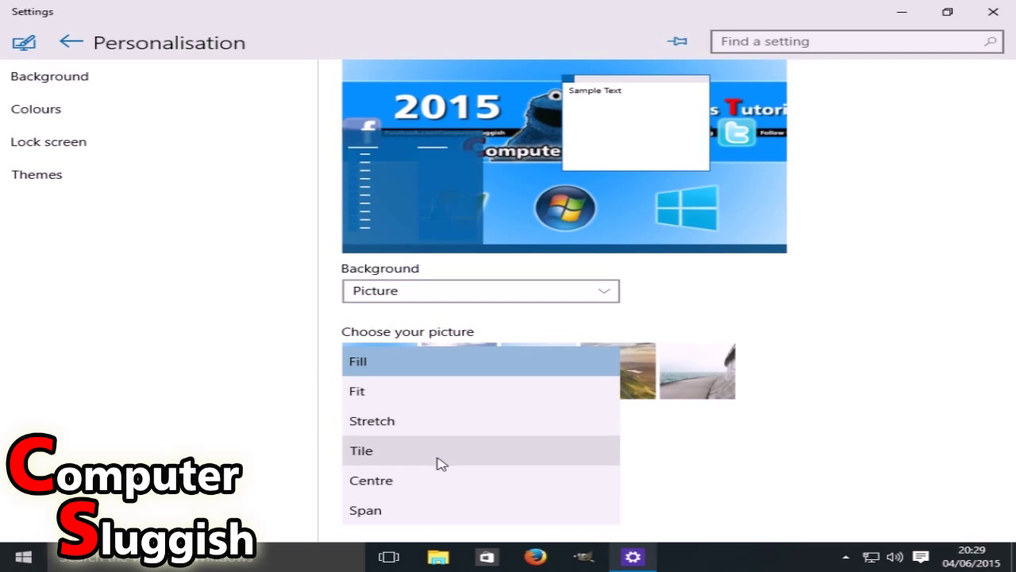
click(782, 484)
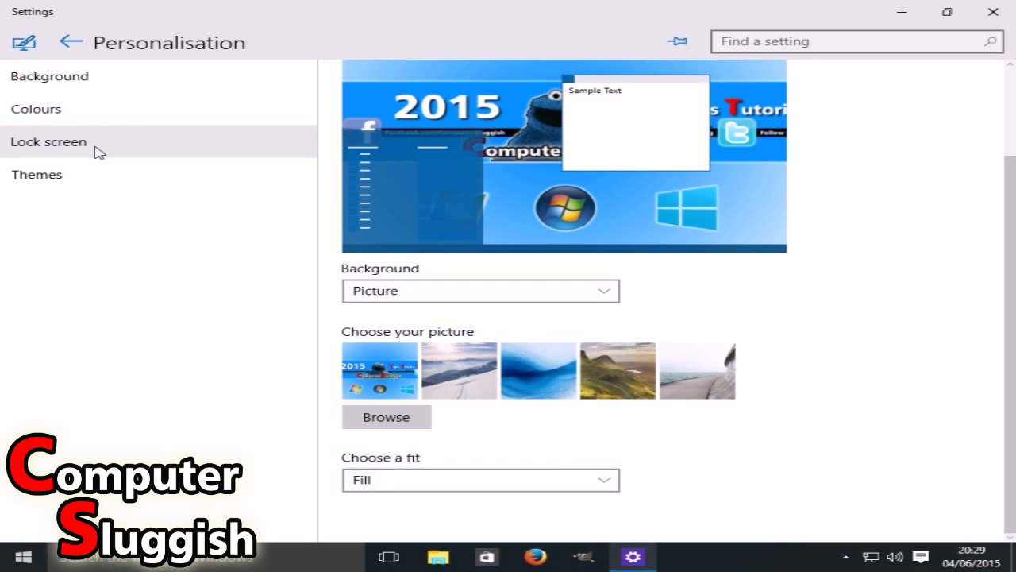
Open the Colours settings and look at the Start menu's current colour and transparency
click(73, 109)
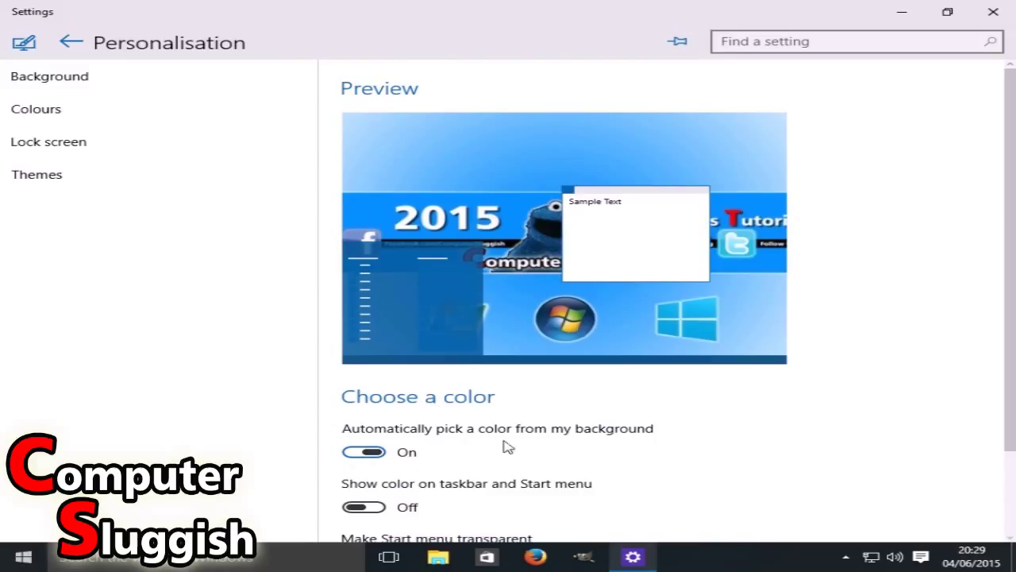
scroll(998, 249, down, 1)
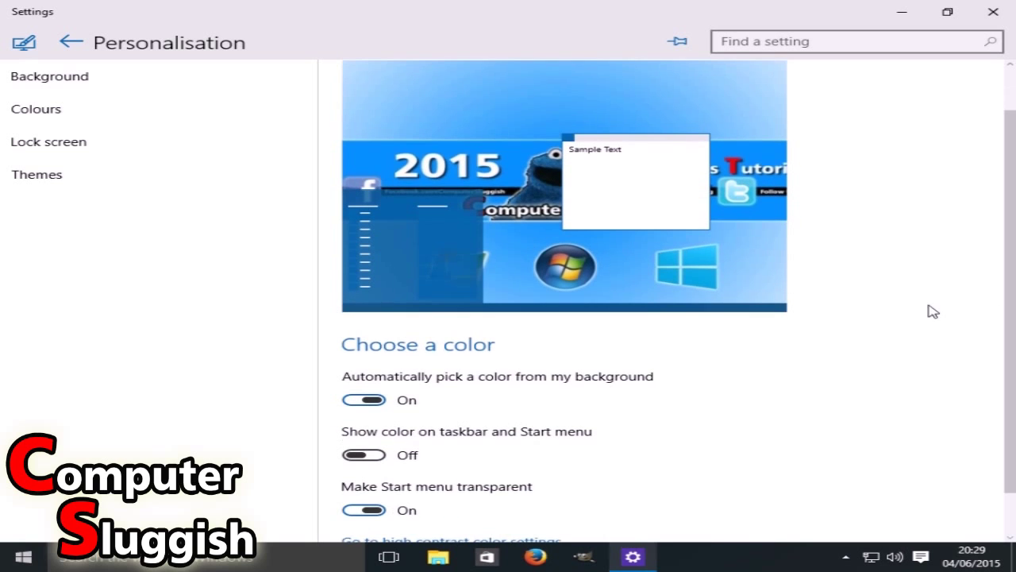
click(23, 557)
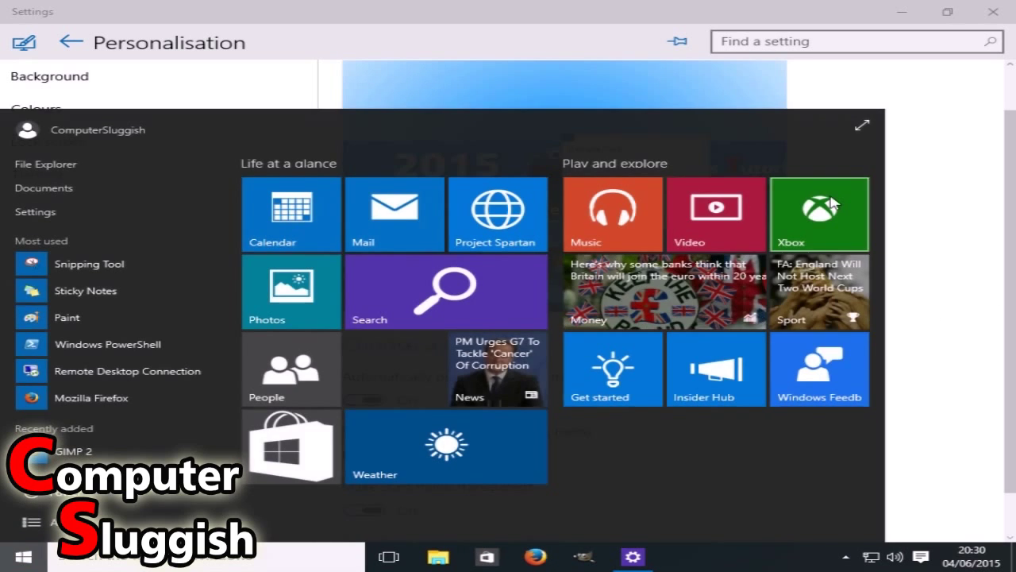
click(939, 222)
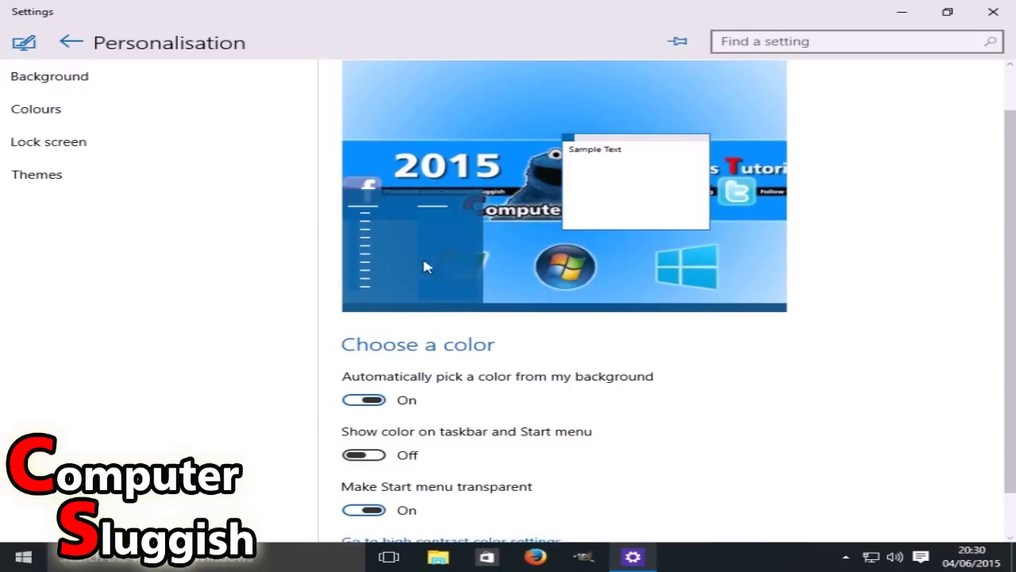
scroll(1008, 284, down, 1)
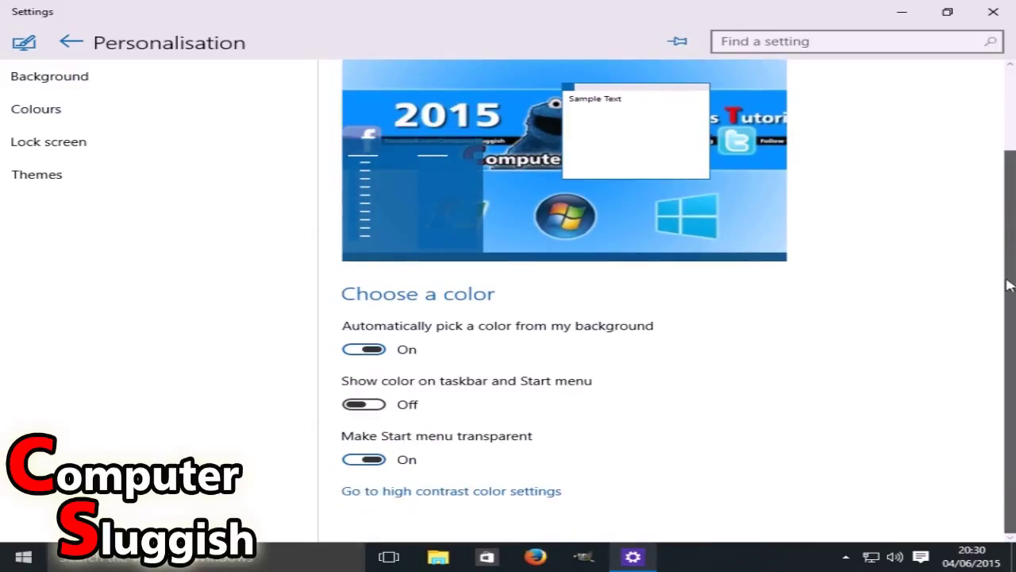
Turn off automatic colour picking from the background and choose the bright blue suggested colour in the first row
click(362, 350)
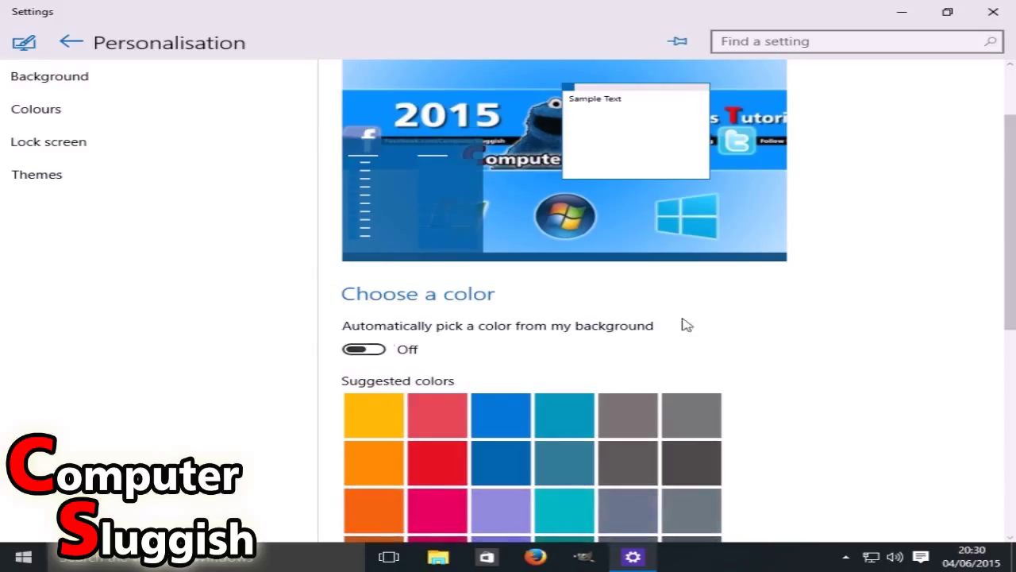
scroll(793, 321, down, 1)
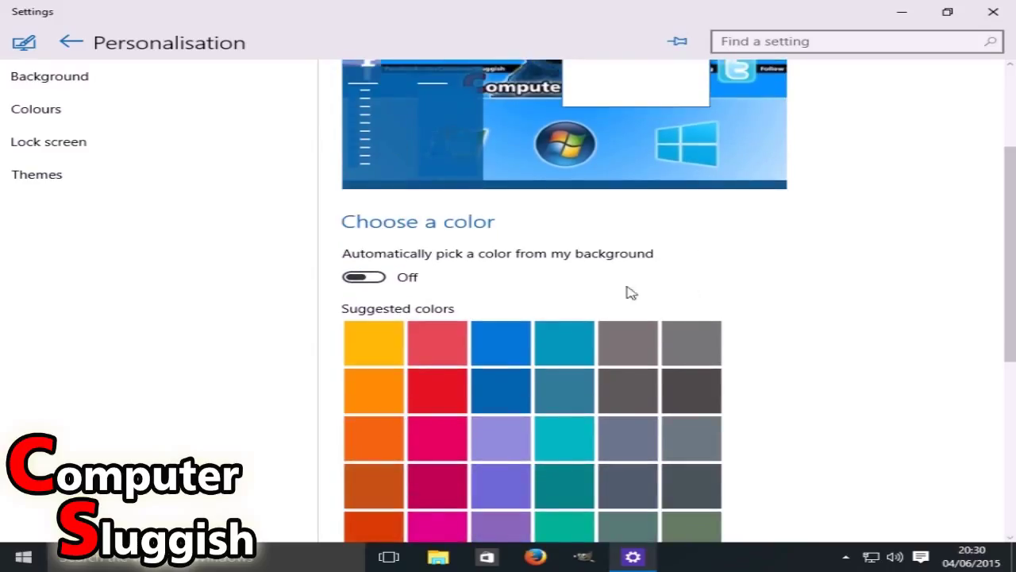
click(509, 352)
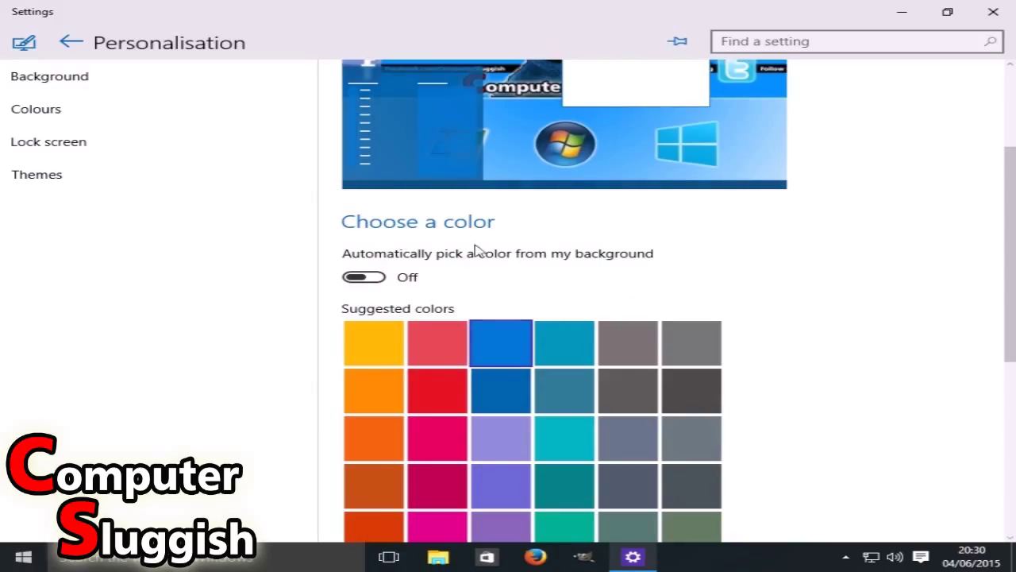
Turn on showing the colour on the taskbar and Start menu
scroll(817, 320, down, 5)
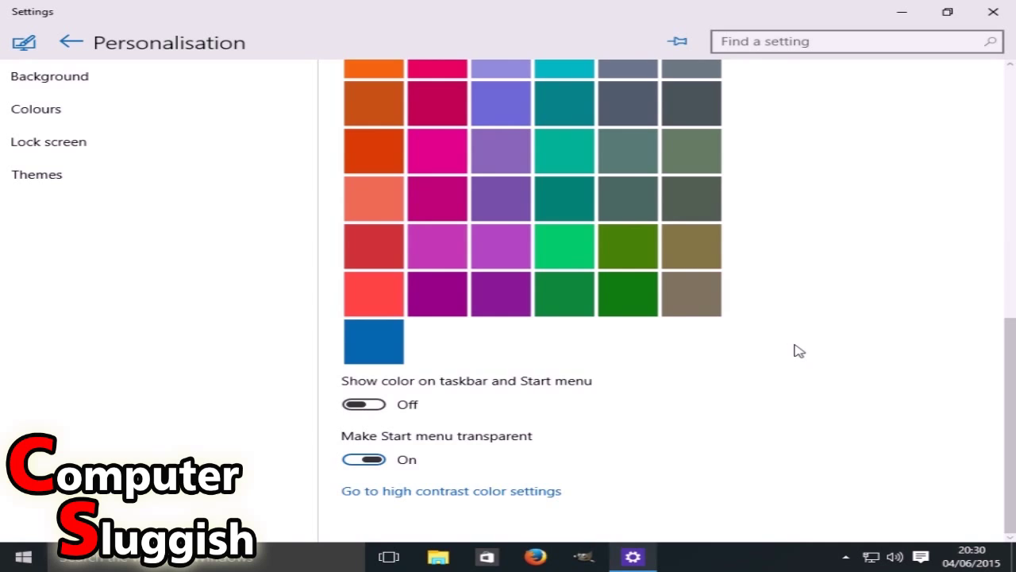
scroll(794, 351, up, 3)
scroll(793, 351, down, 3)
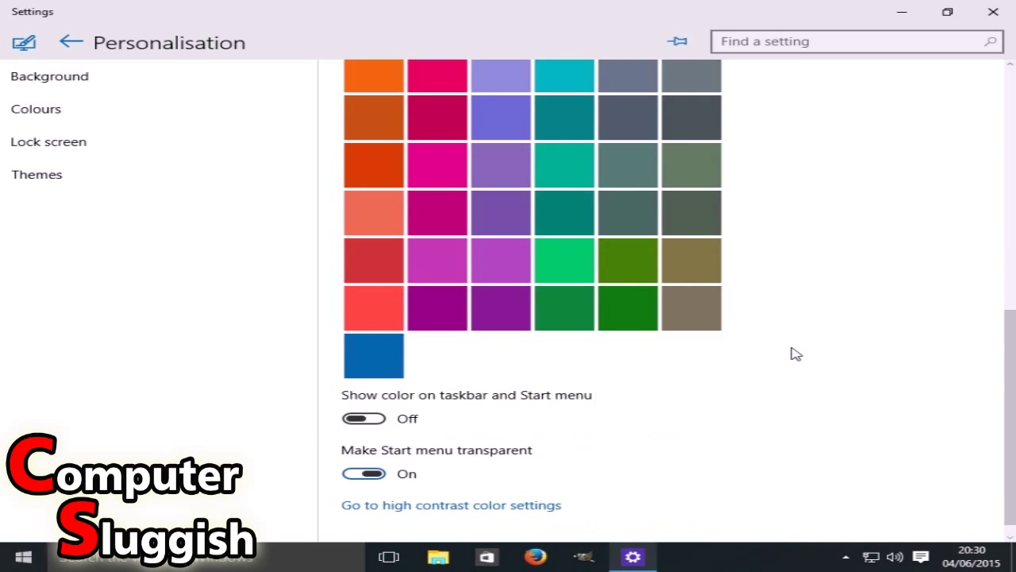
click(366, 407)
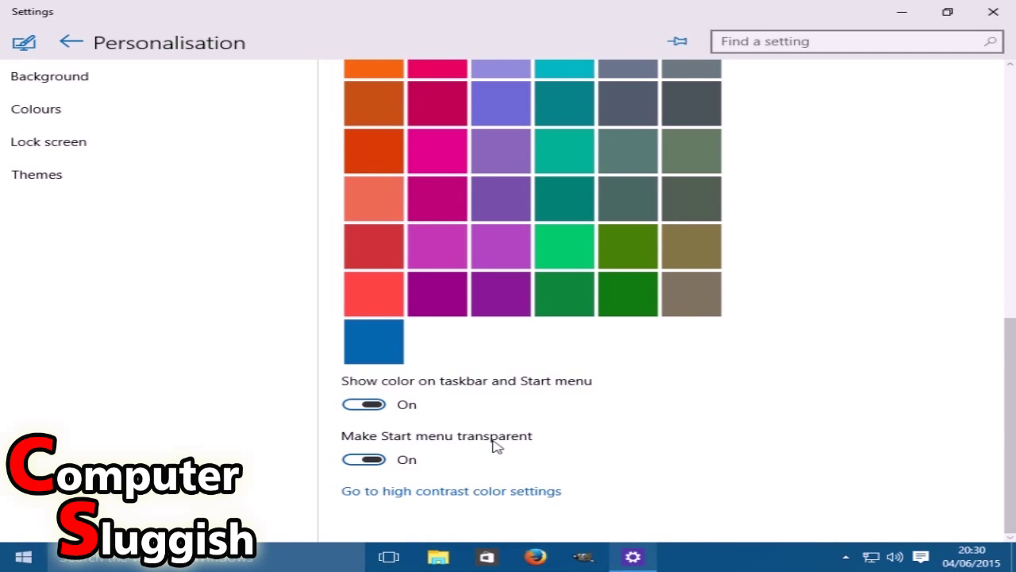
Check the coloured Start menu over the settings window and over the desktop with Settings minimised
click(22, 557)
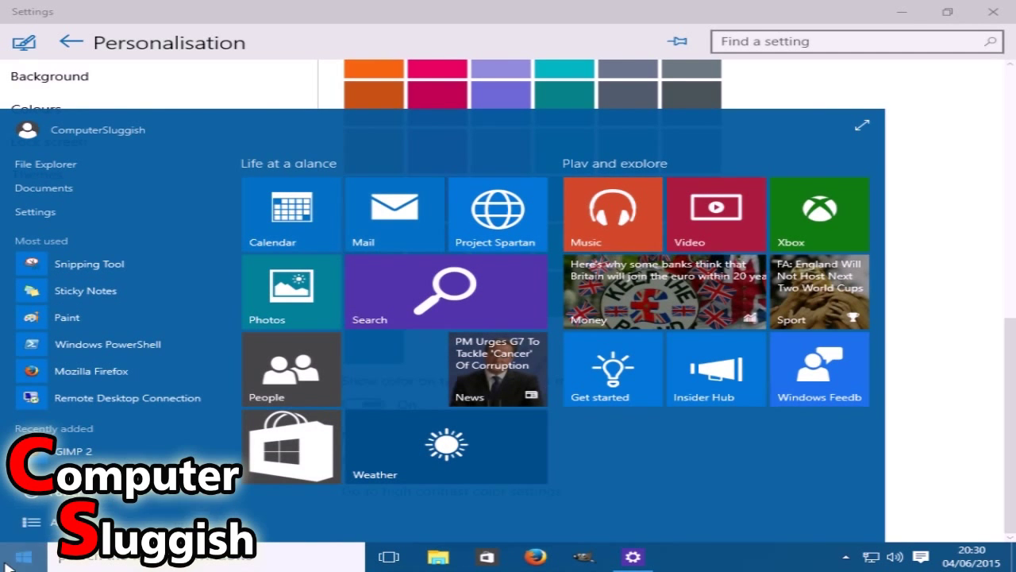
click(798, 22)
click(903, 16)
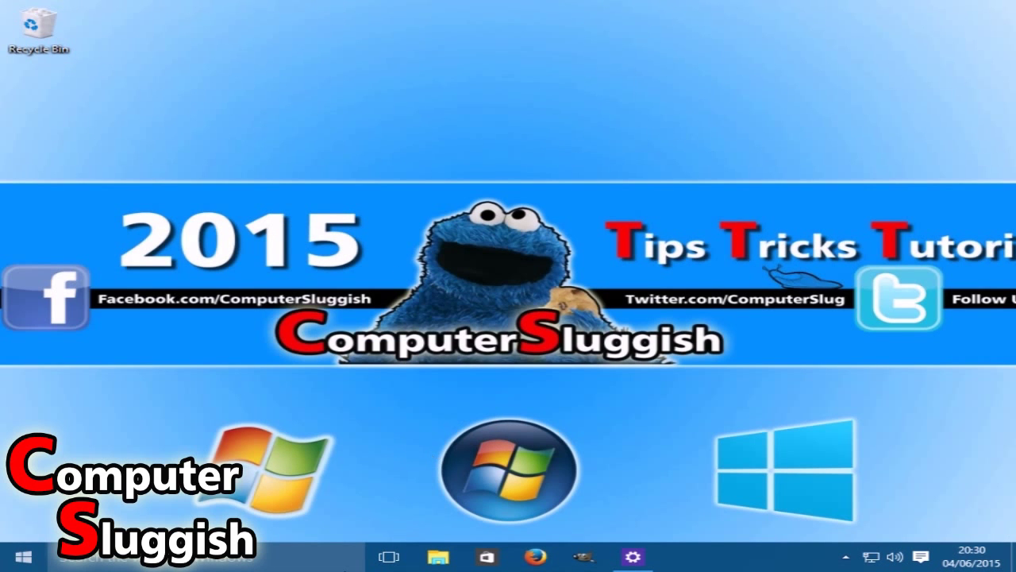
click(25, 559)
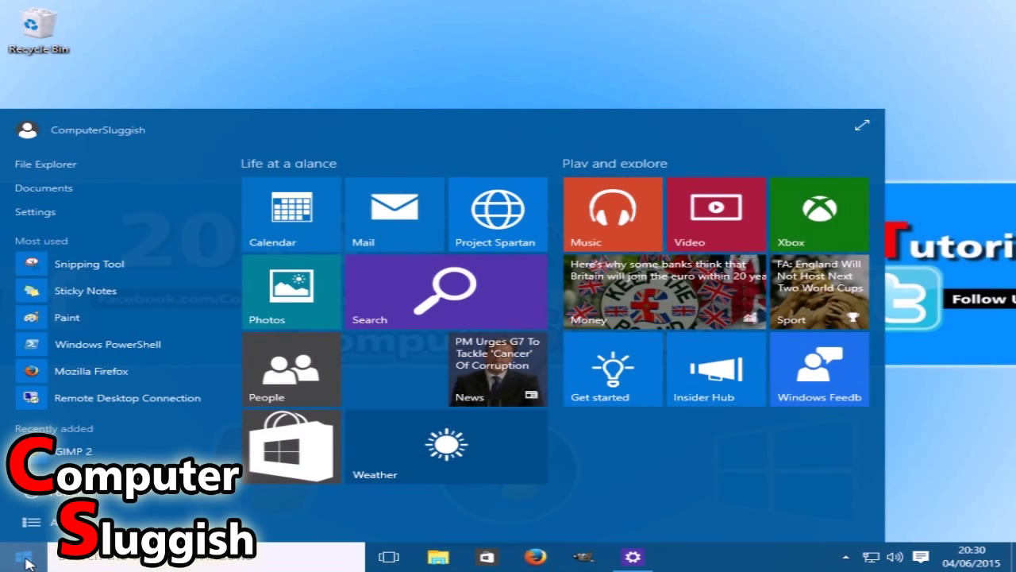
click(25, 560)
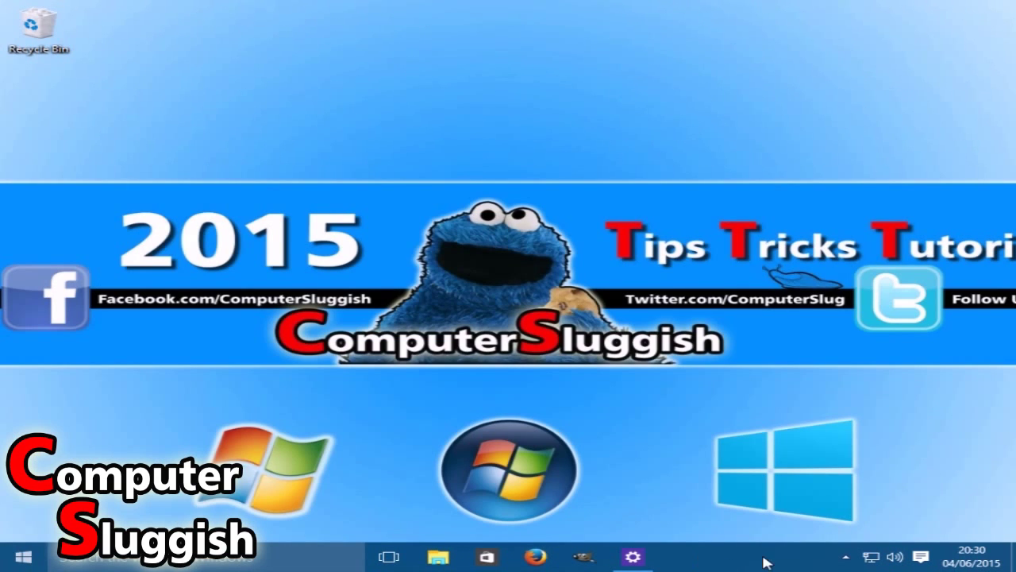
Restore the Settings window and try red and grey accent colours before choosing the bright blue in the first row
mouse_move(632, 564)
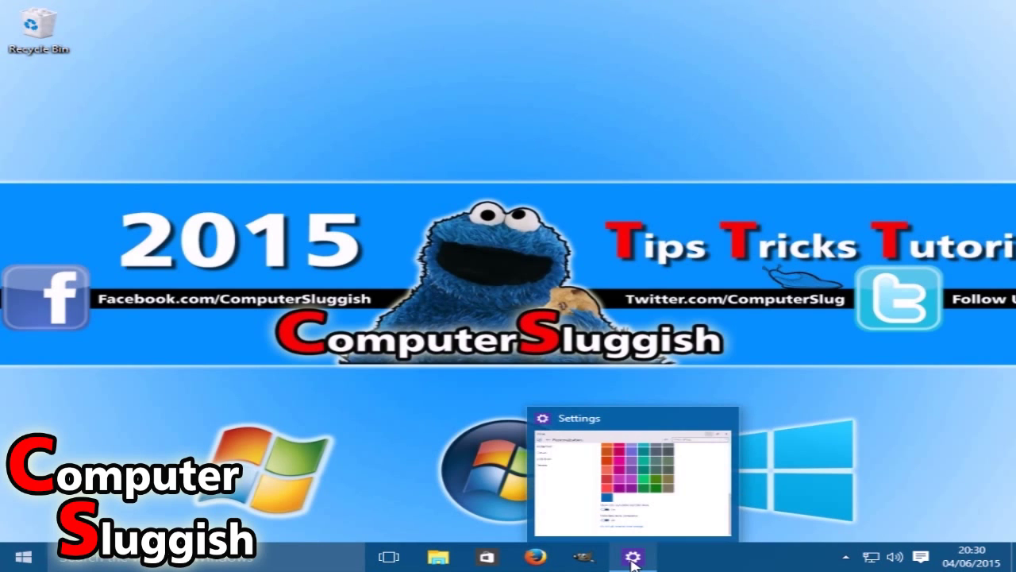
click(632, 490)
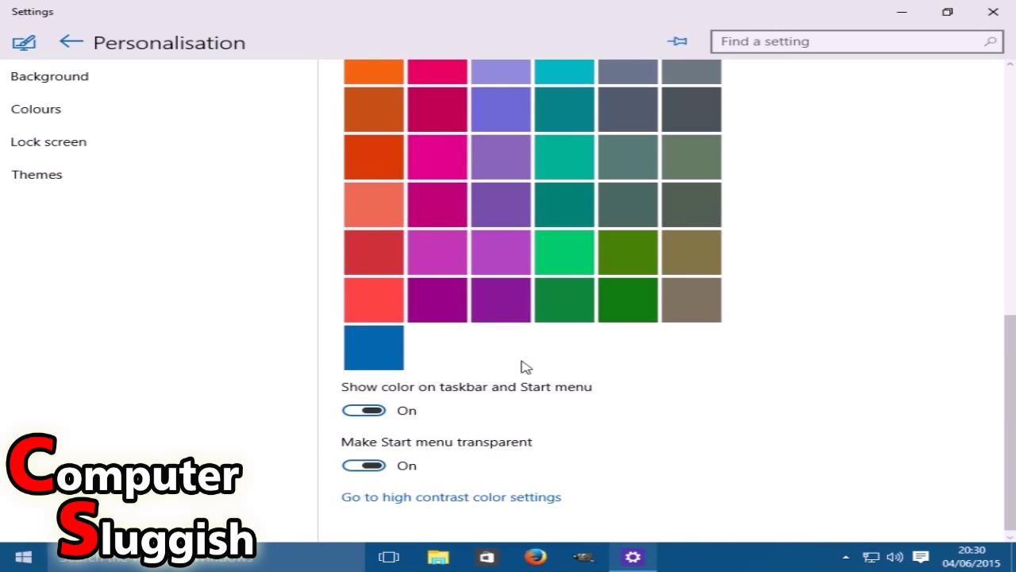
scroll(508, 349, up, 5)
scroll(493, 349, down, 2)
click(435, 370)
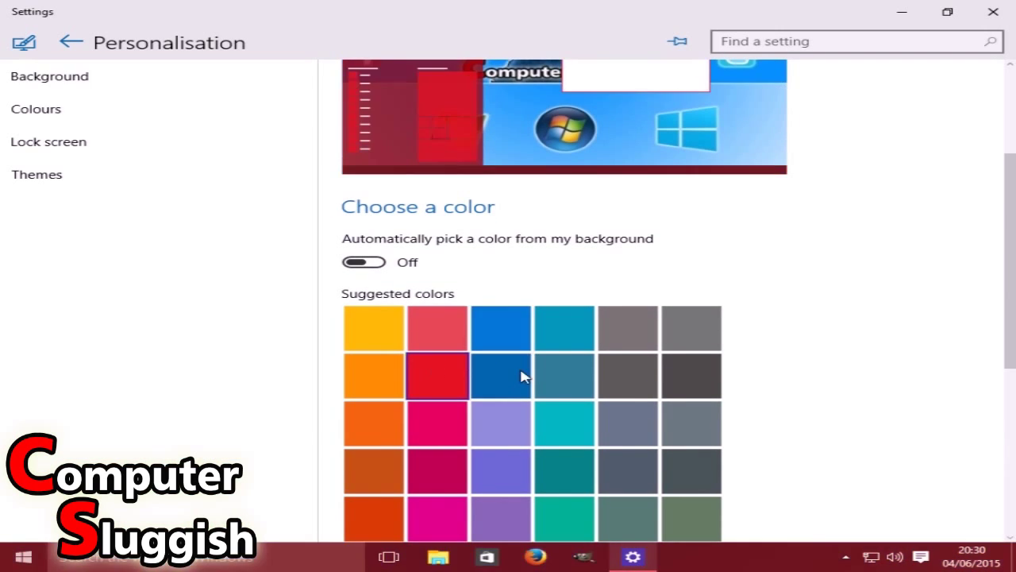
click(583, 377)
click(678, 406)
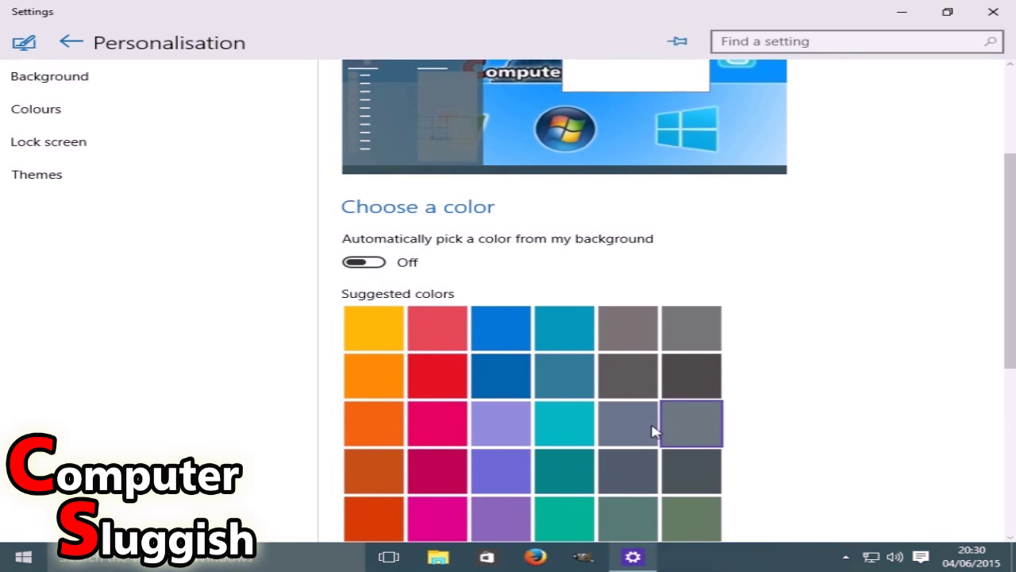
click(481, 321)
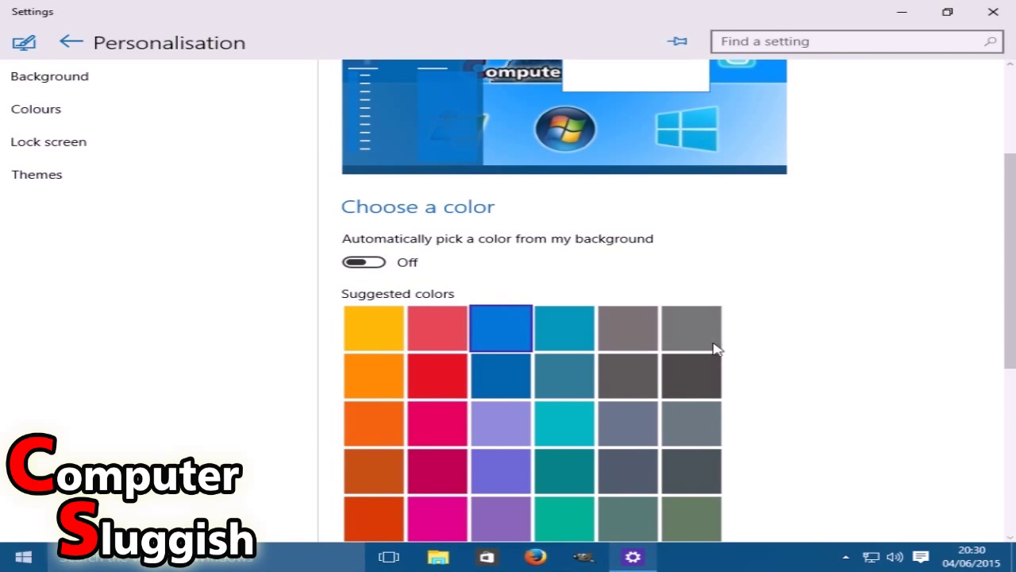
Turn automatic colour picking from the background back on and open the Start menu to check its look
scroll(681, 389, down, 5)
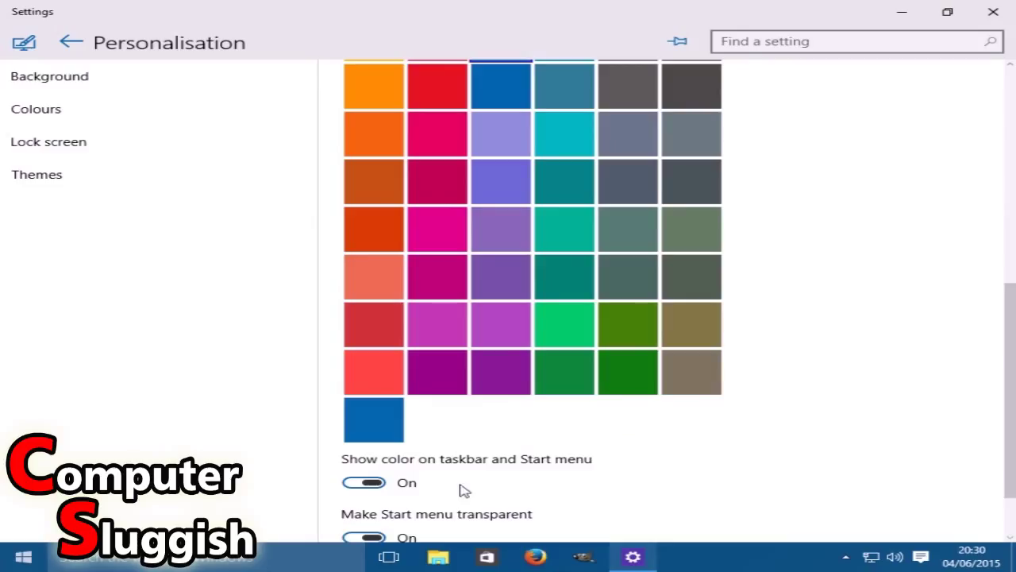
scroll(381, 368, up, 3)
click(377, 117)
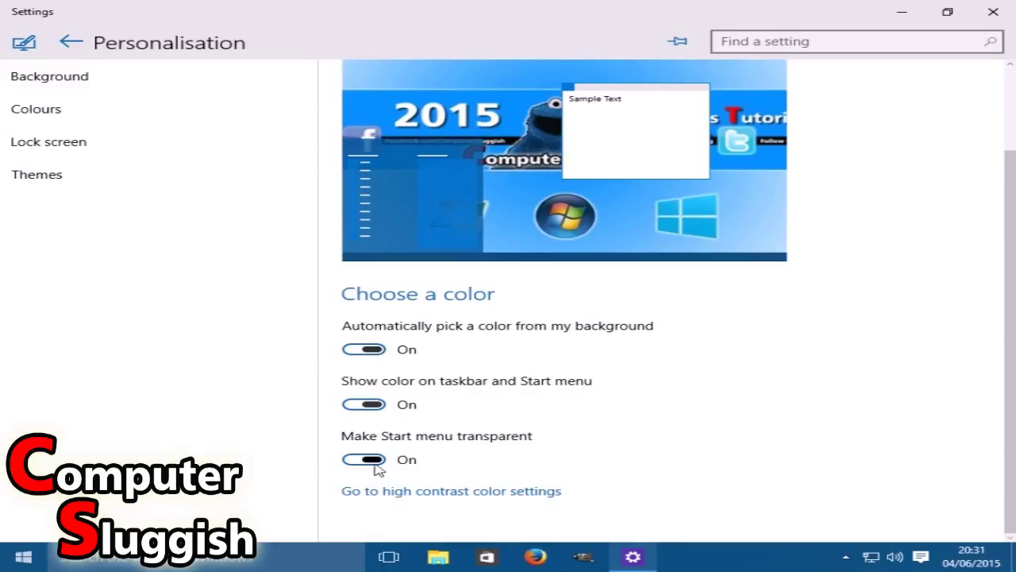
key(super)
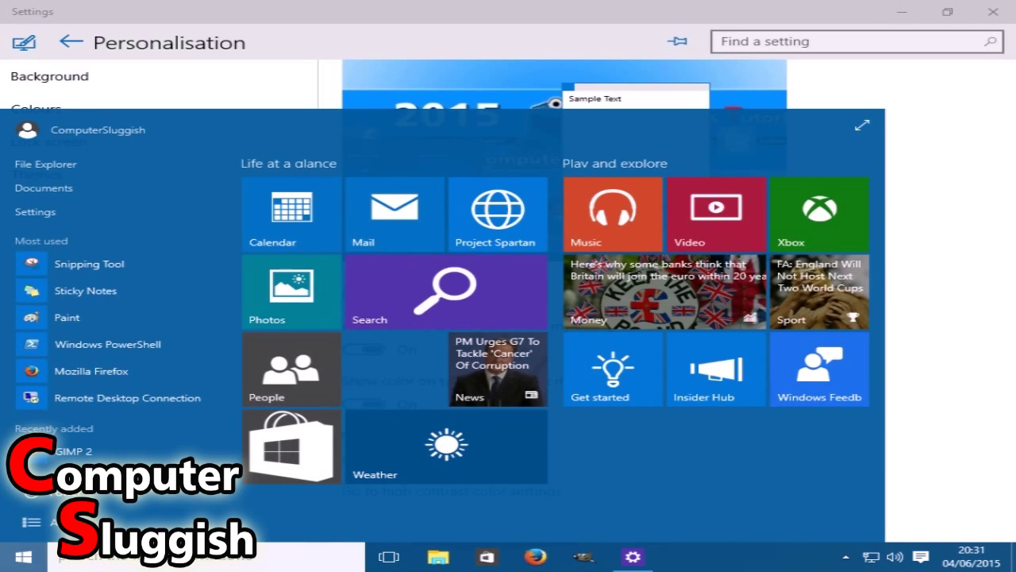
Turn off Start menu transparency, check the opaque Start menu, and turn the transparency back on
click(23, 556)
click(377, 464)
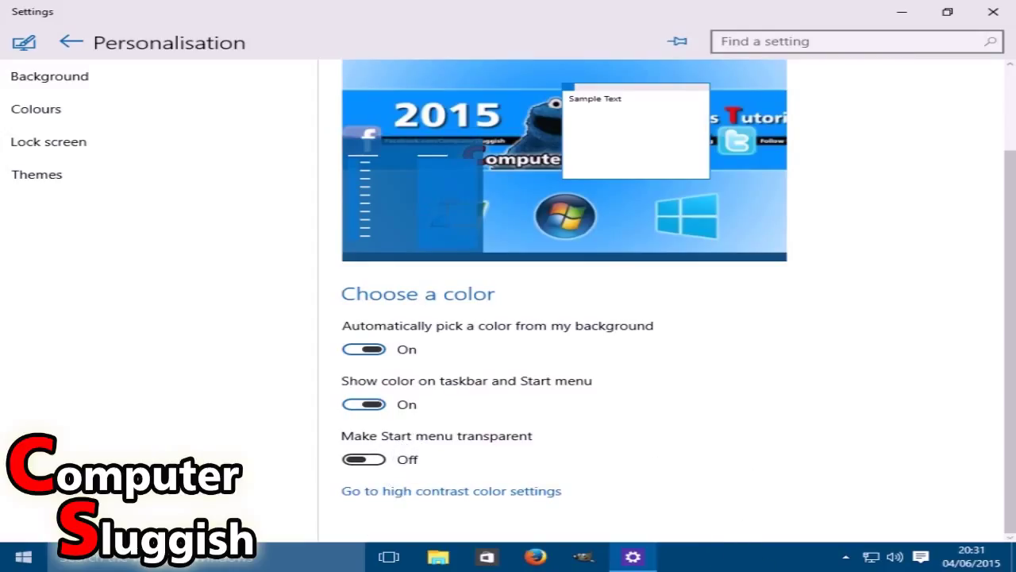
click(24, 555)
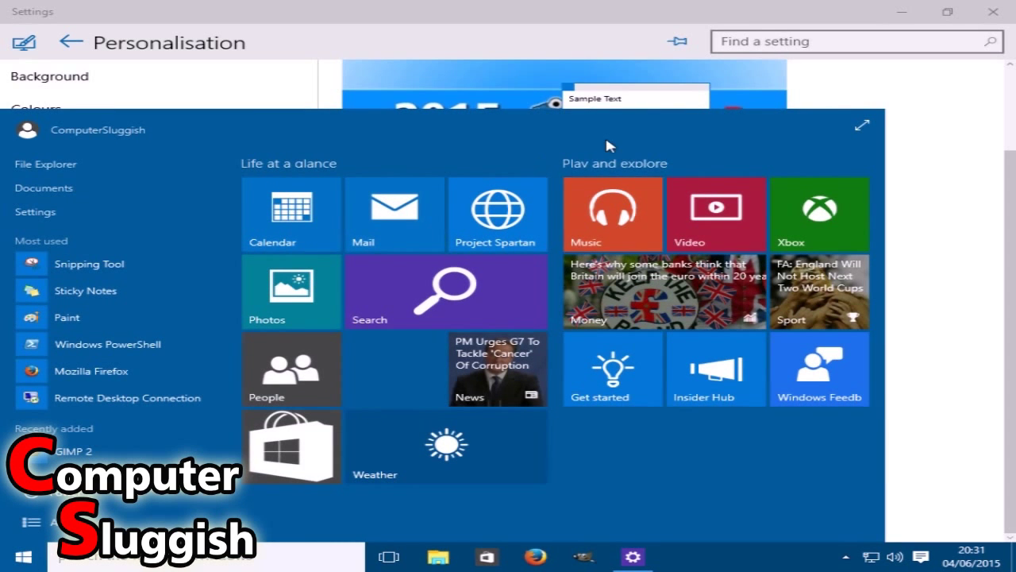
click(19, 562)
click(363, 458)
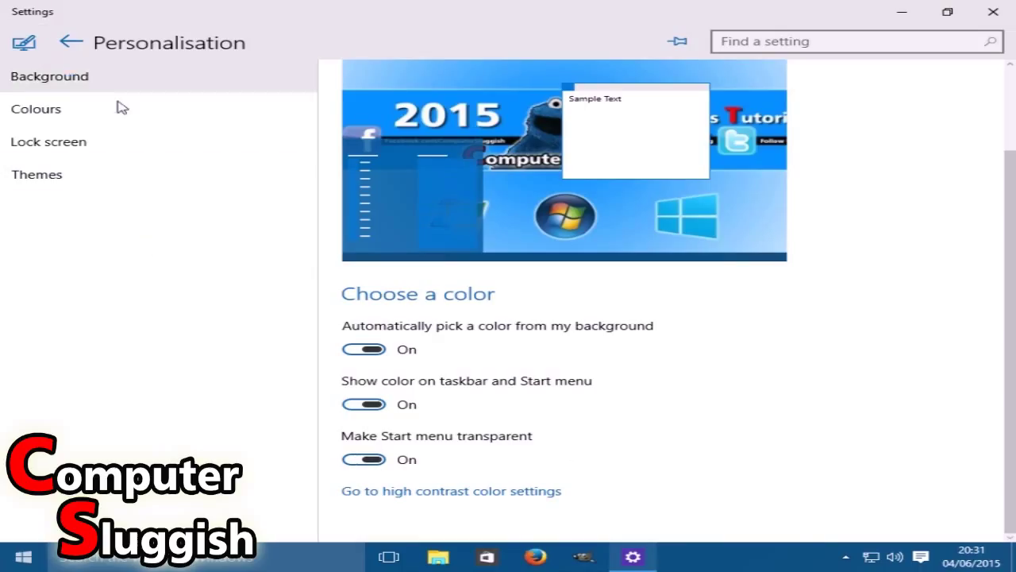
Open the lock screen settings and change the lock screen background from Windows spotlight to Picture
click(88, 150)
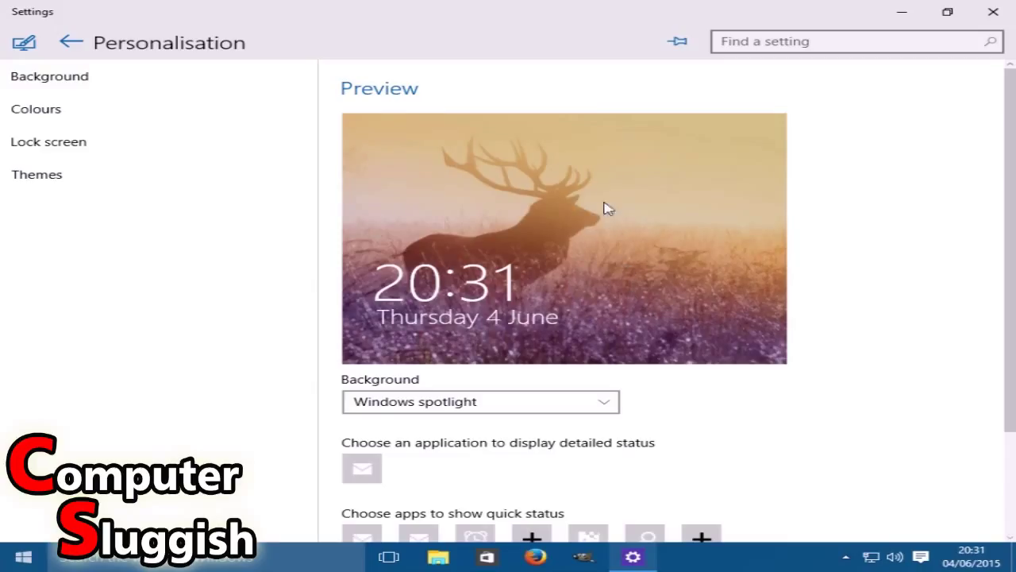
scroll(622, 230, down, 2)
scroll(624, 230, up, 2)
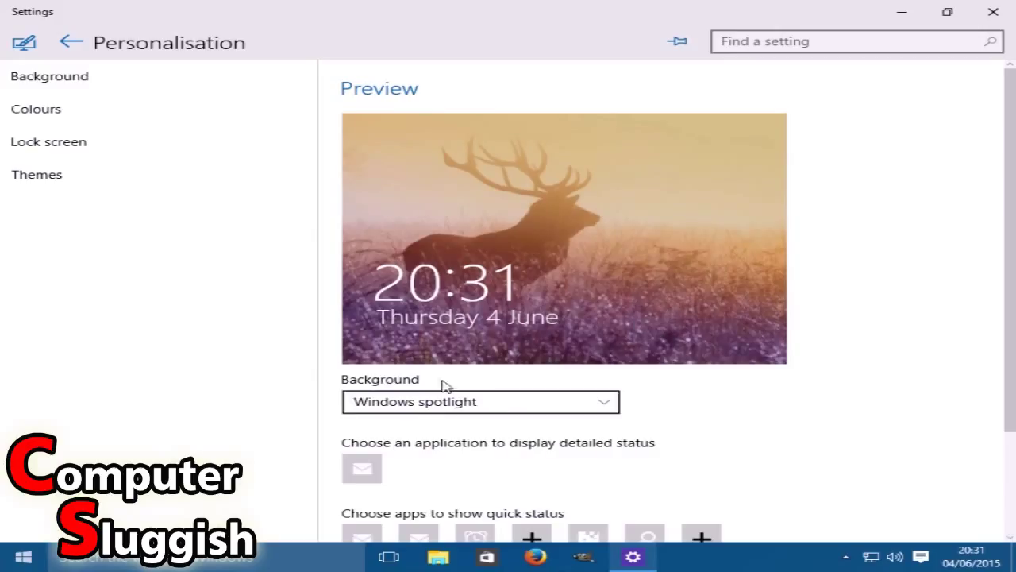
click(429, 403)
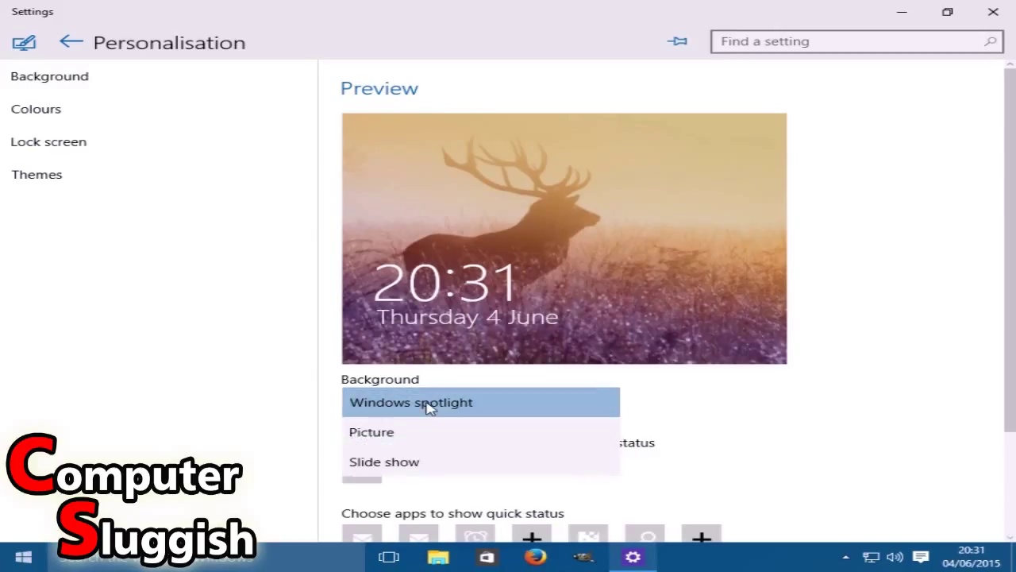
click(403, 439)
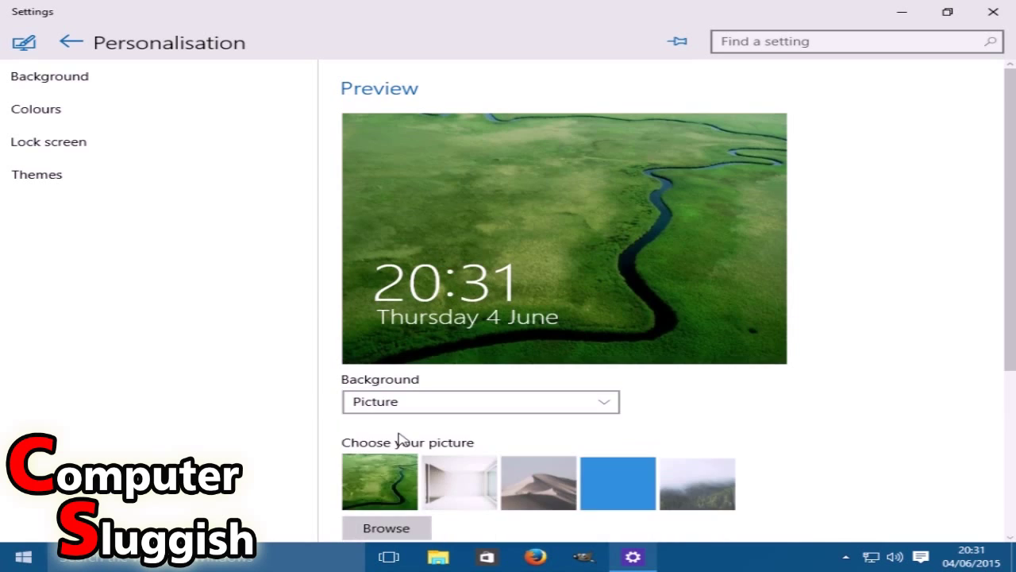
Try several of the supplied lock screen pictures and choose the misty forest
scroll(678, 376, down, 2)
scroll(565, 365, down, 1)
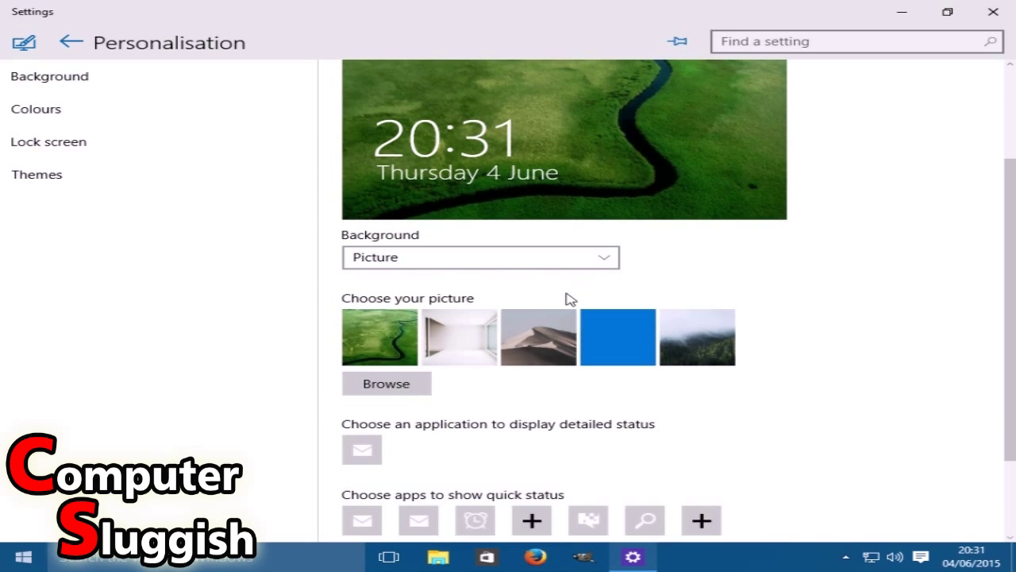
scroll(680, 297, up, 1)
click(524, 415)
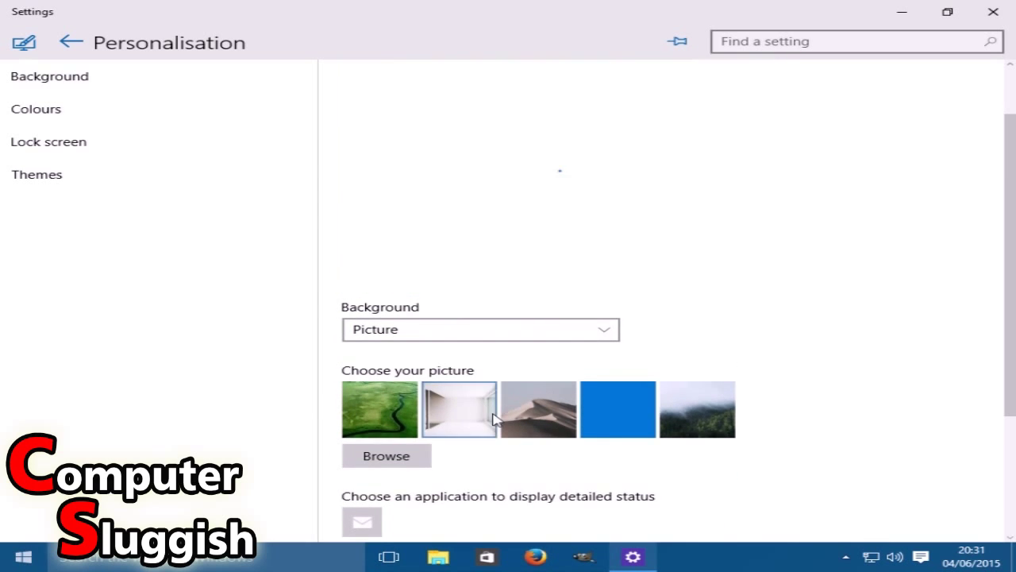
click(565, 411)
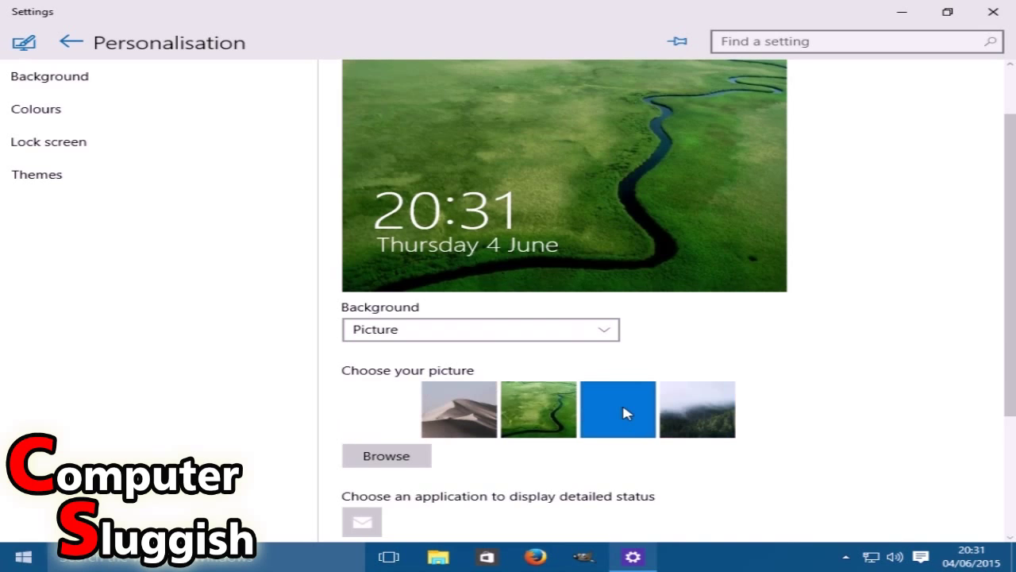
click(622, 404)
click(687, 426)
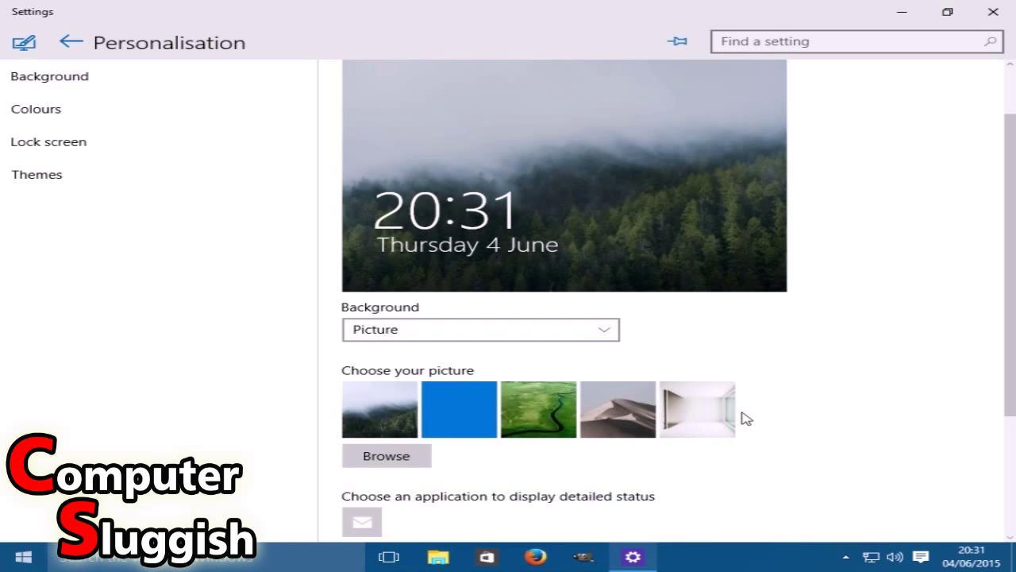
scroll(766, 416, up, 1)
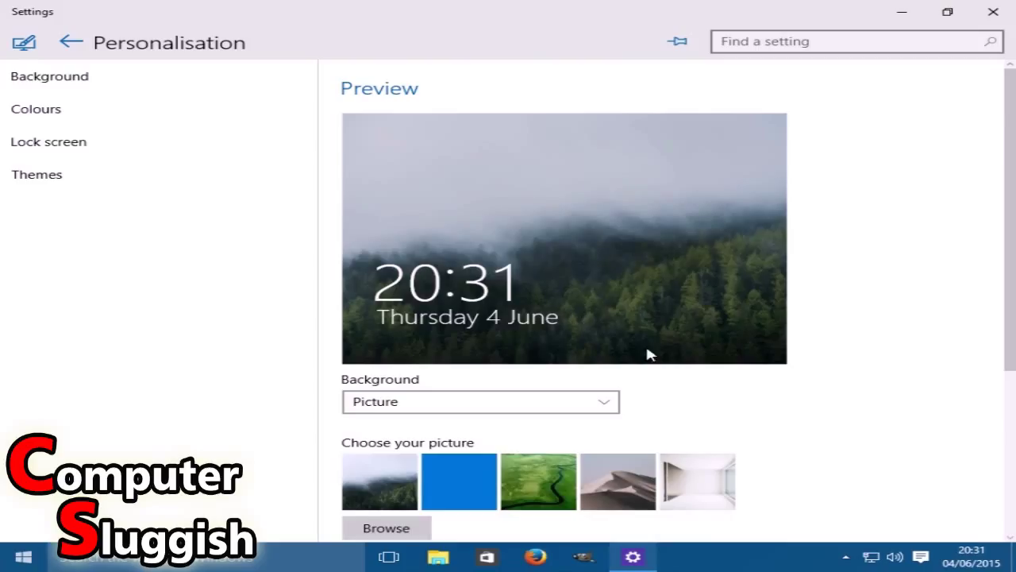
scroll(501, 332, down, 1)
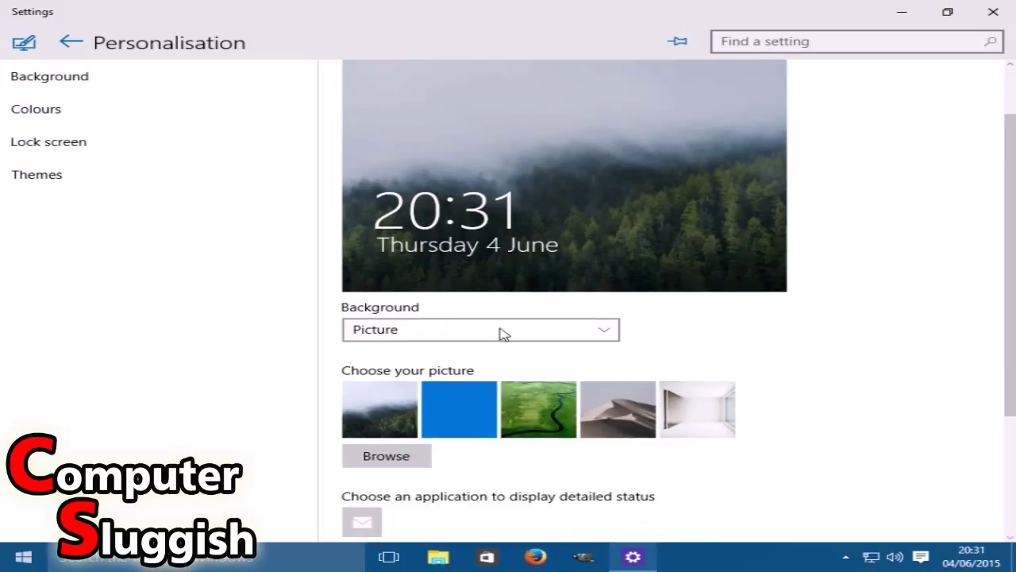
Try the wallpaper image from the Pictures folder on the lock screen and switch back to the misty forest picture
click(413, 459)
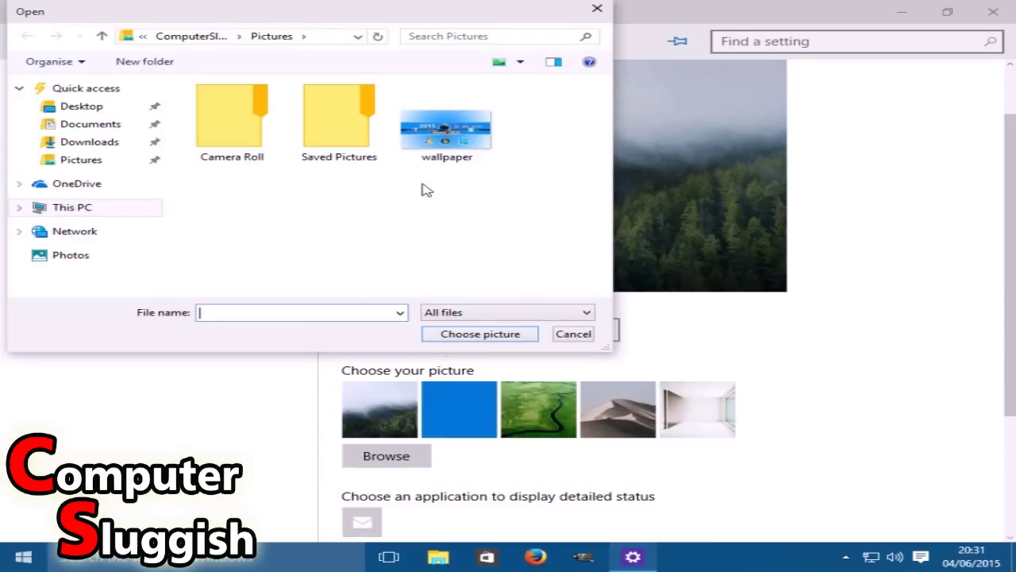
double_click(466, 163)
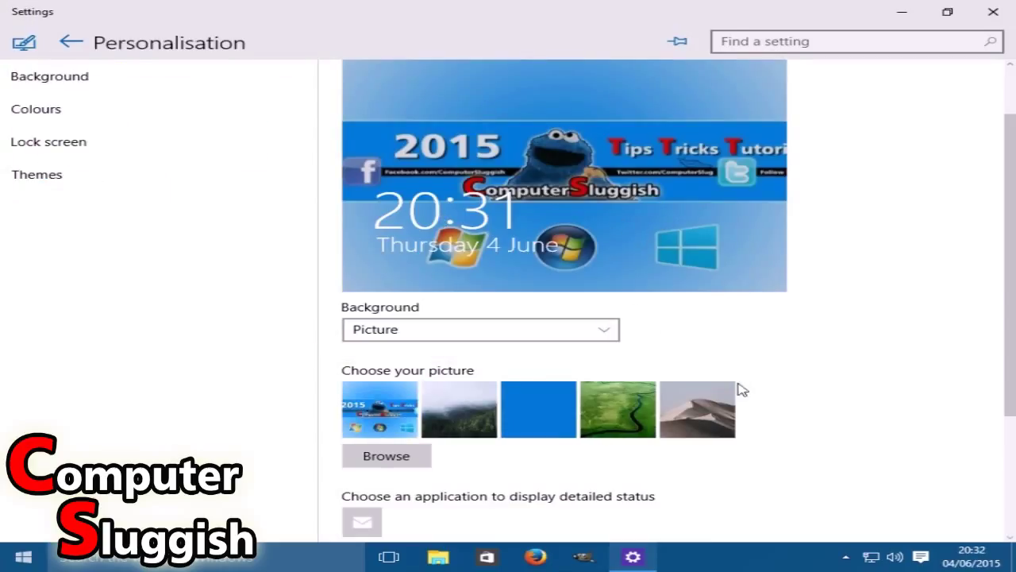
click(470, 403)
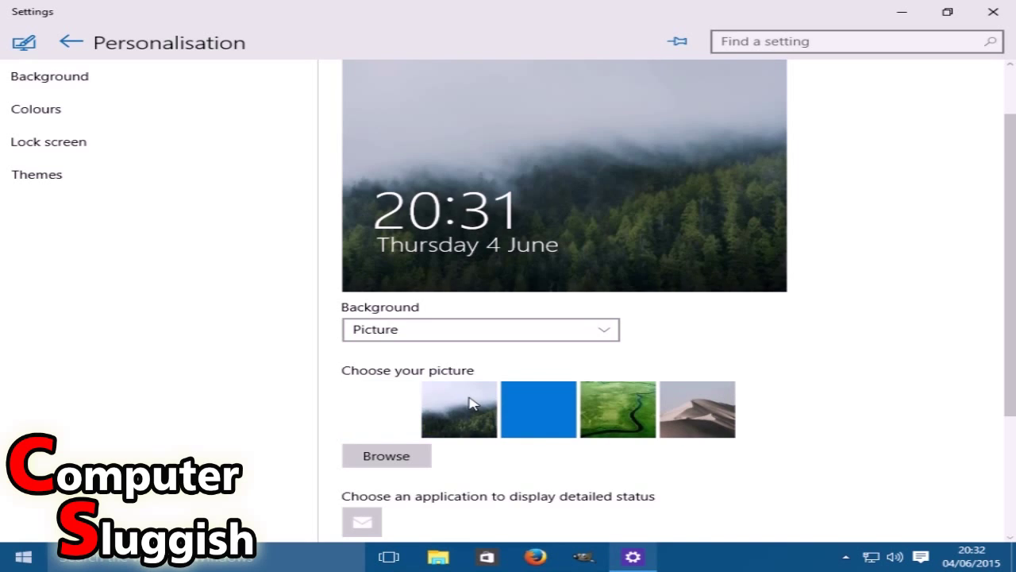
scroll(674, 341, down, 2)
scroll(699, 354, down, 1)
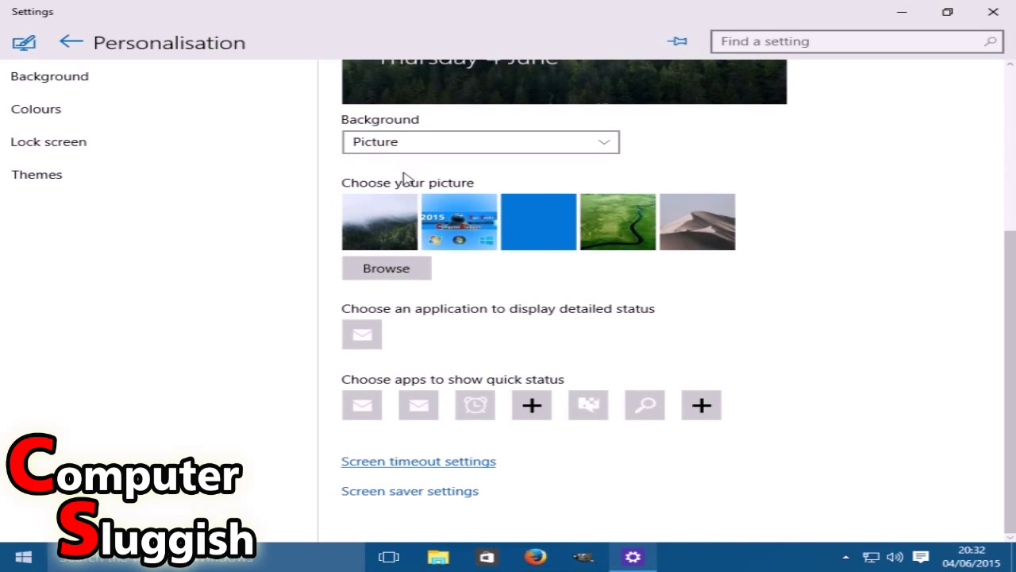
scroll(405, 179, up, 3)
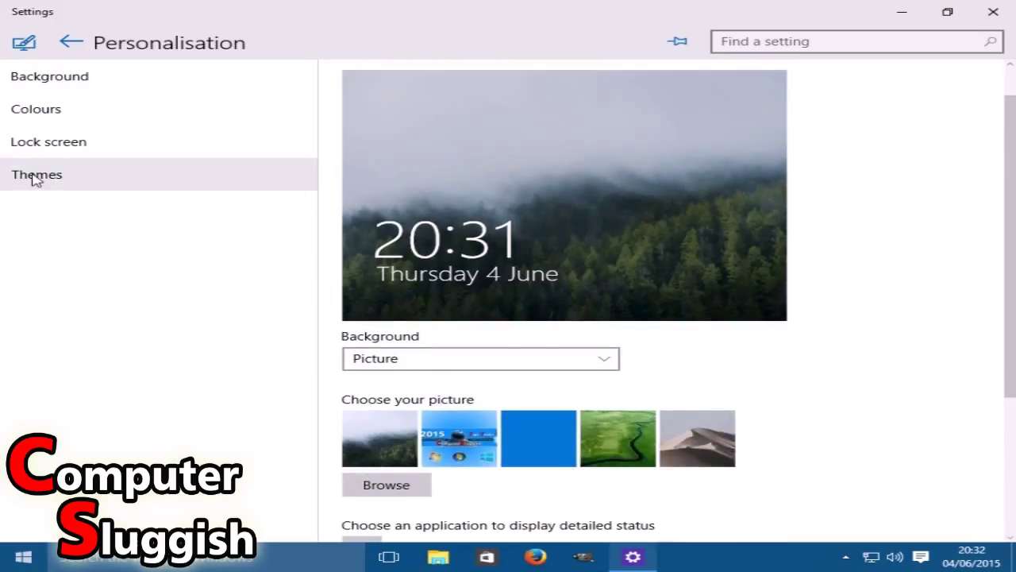
Open the theme settings from the Themes page and look through the default and high contrast themes
click(35, 176)
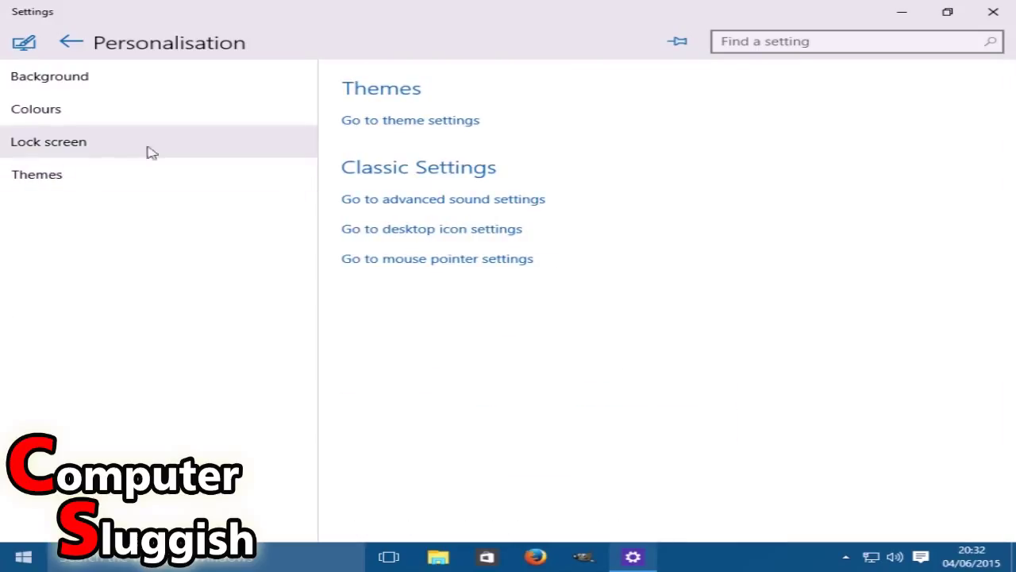
click(395, 123)
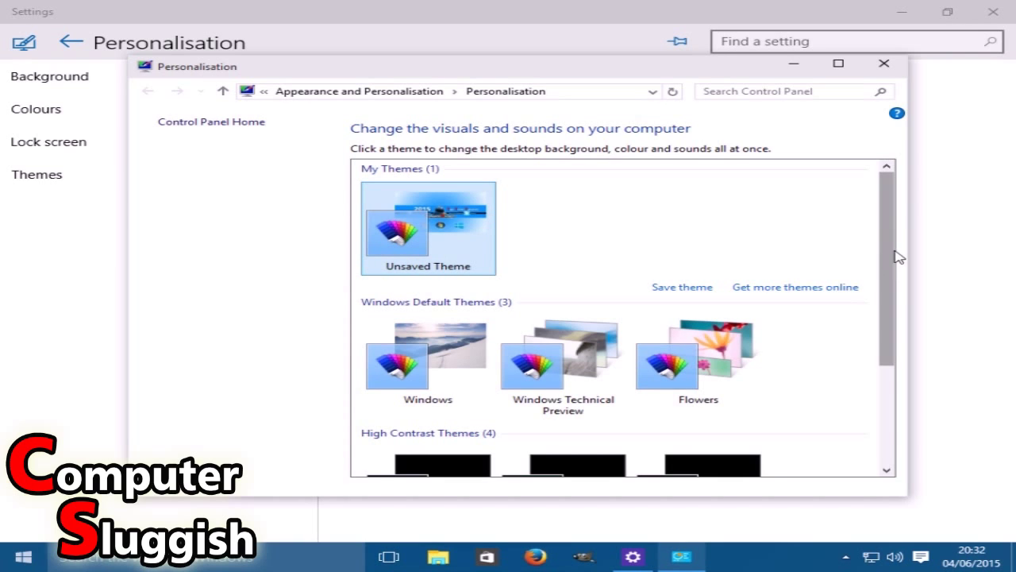
drag(885, 256, 842, 314)
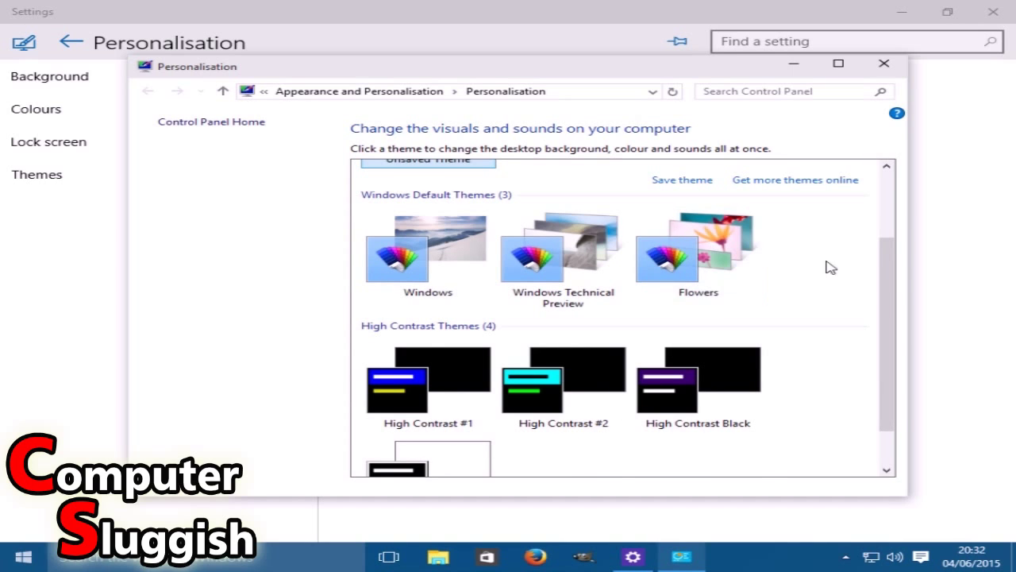
drag(884, 267, 902, 172)
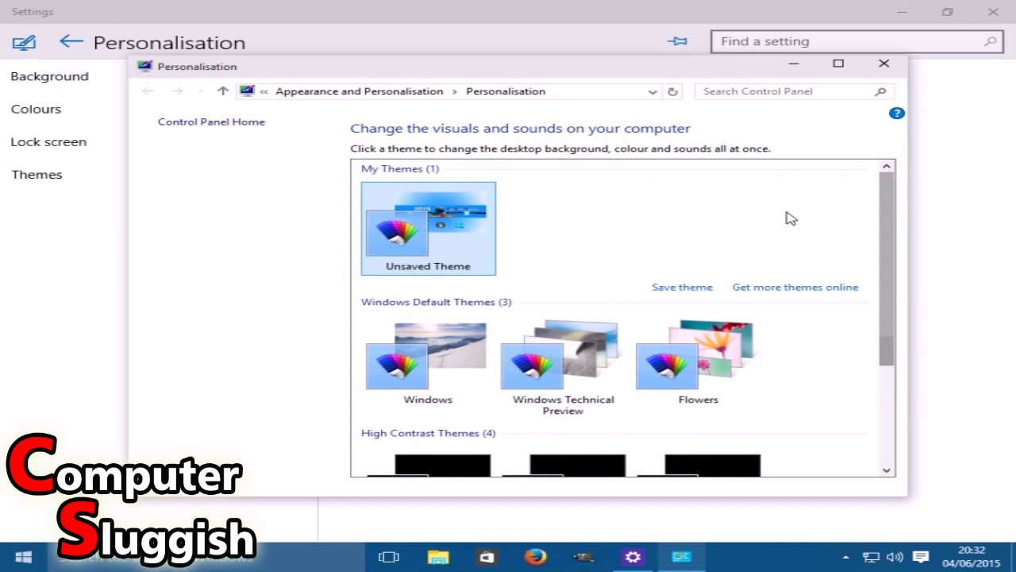
drag(893, 252, 895, 304)
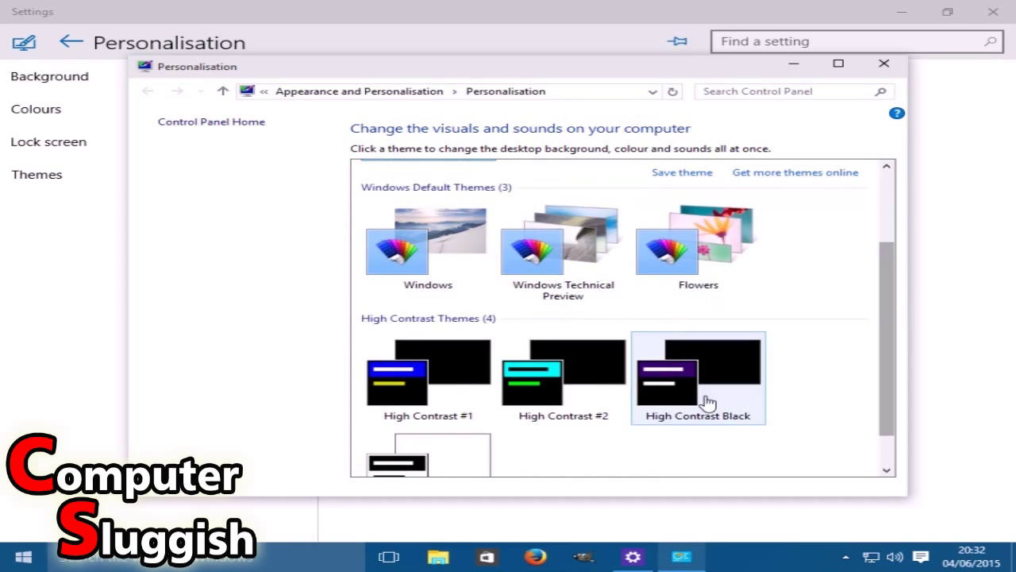
Try the High Contrast #2 theme, return to the Unsaved Theme and close the theme window
click(610, 387)
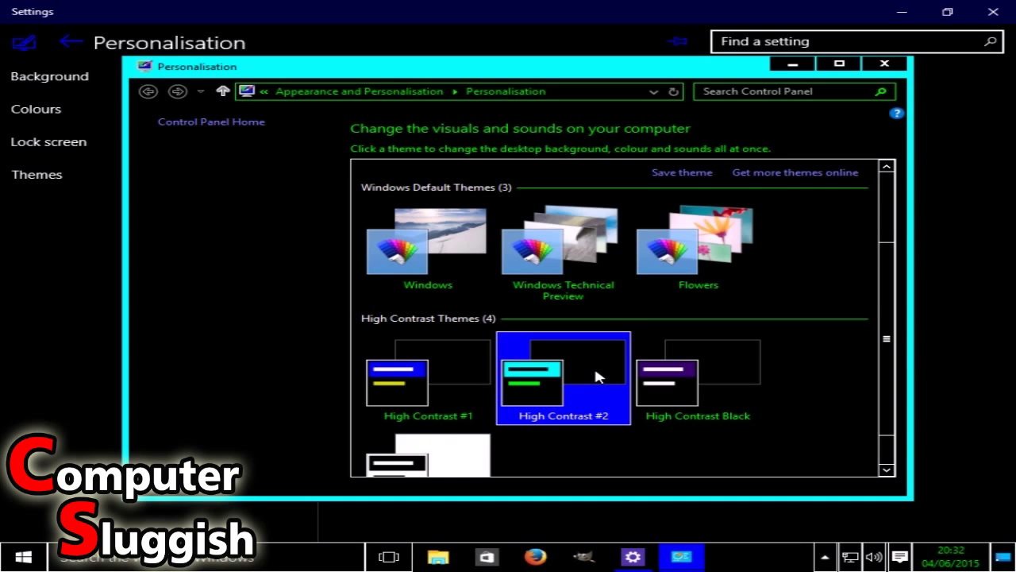
scroll(599, 373, up, 1)
scroll(531, 359, up, 3)
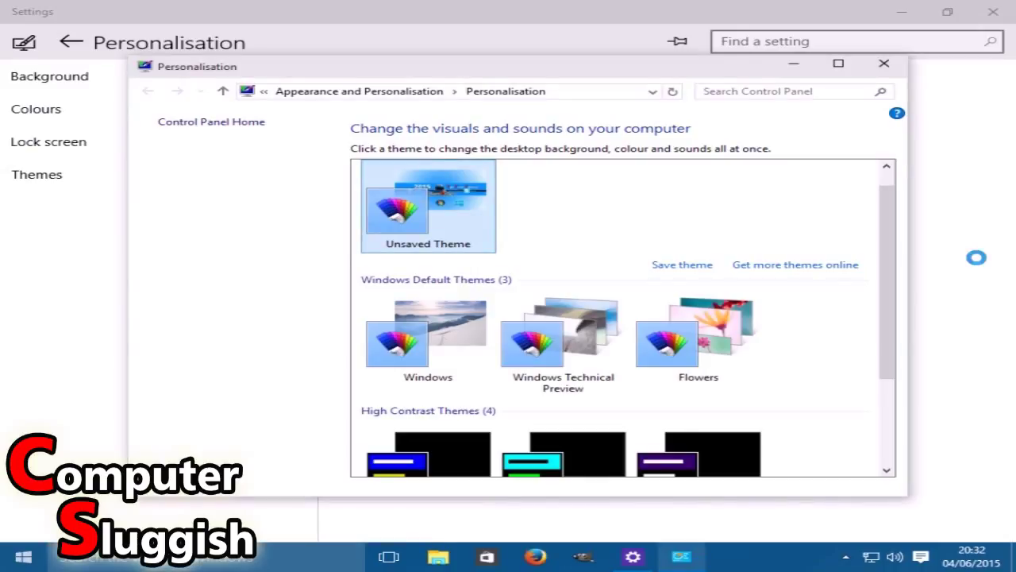
click(883, 65)
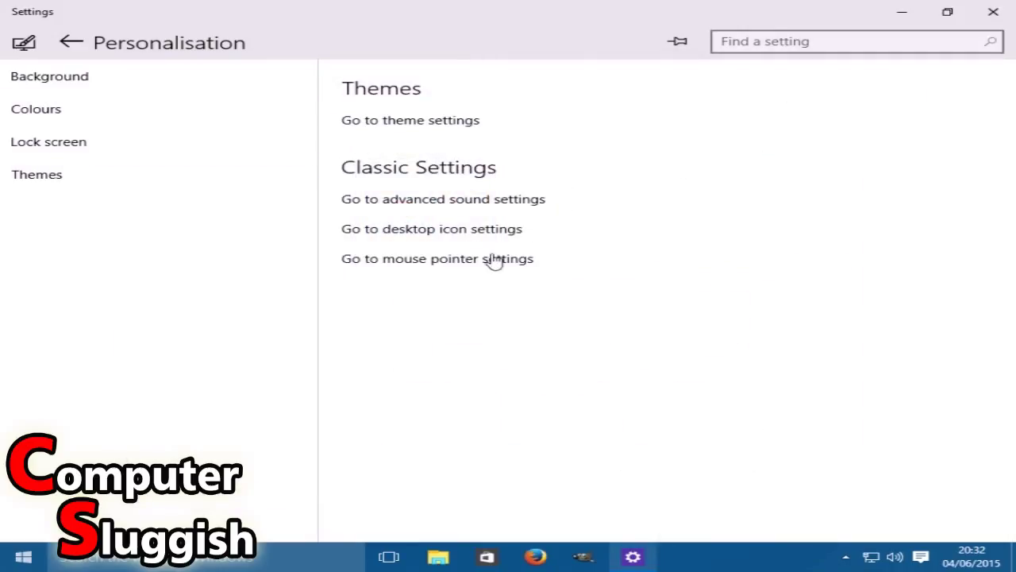
Open the advanced sound settings, view the available sound schemes and cancel without changing anything
click(502, 200)
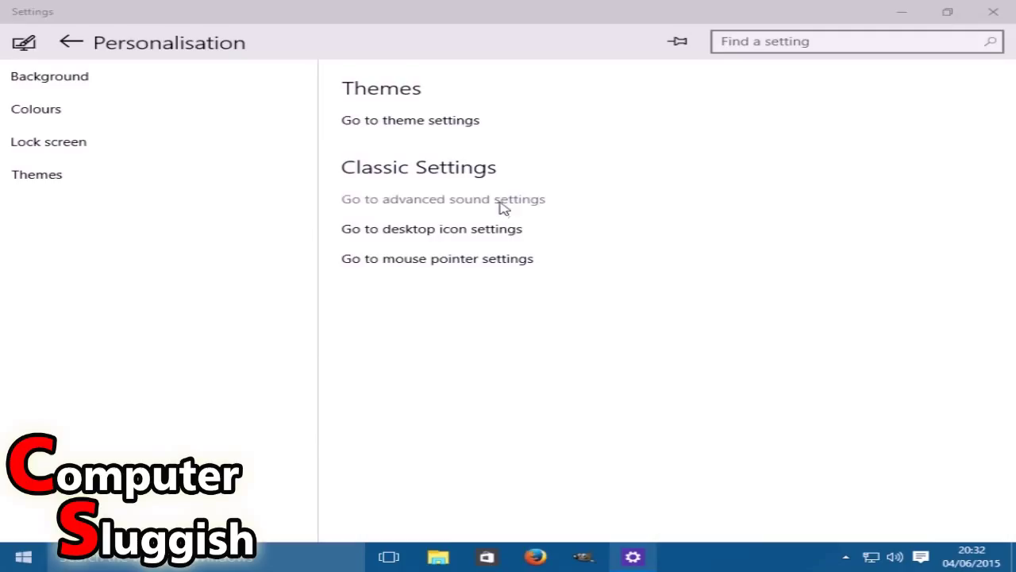
click(258, 206)
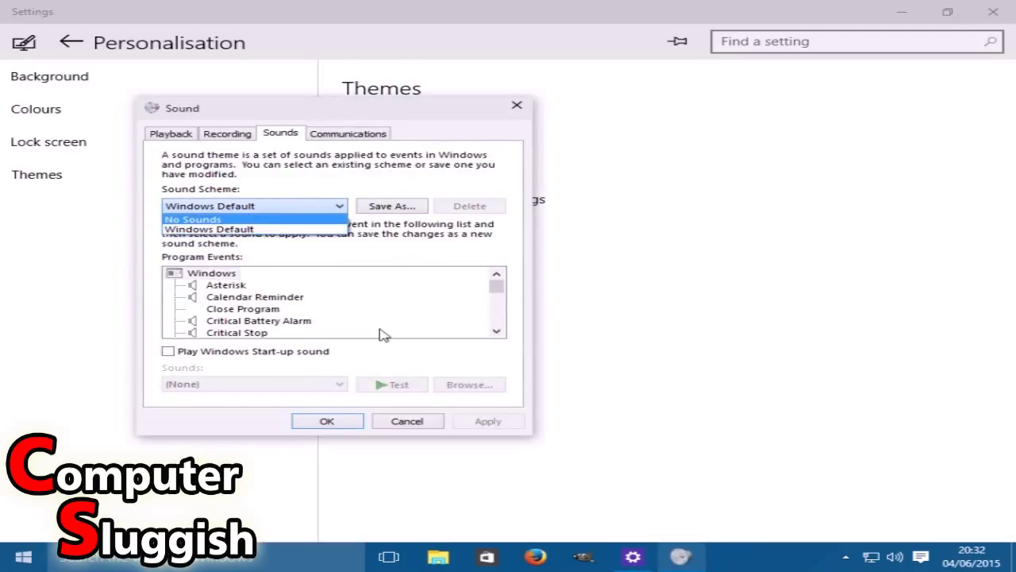
click(406, 419)
click(408, 420)
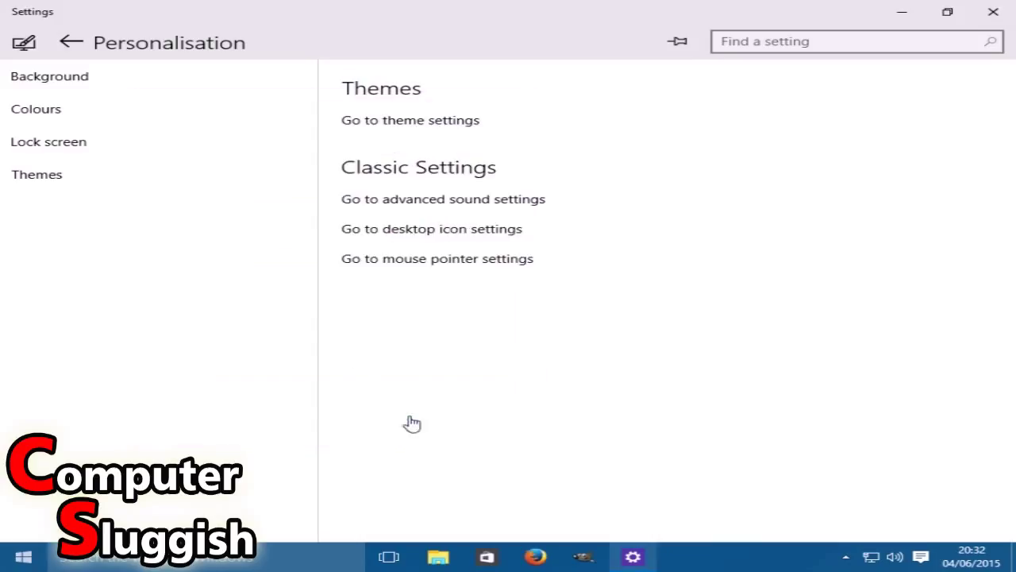
Open the desktop icon settings, minimise Settings and move the dialog away from the desktop icons
click(484, 232)
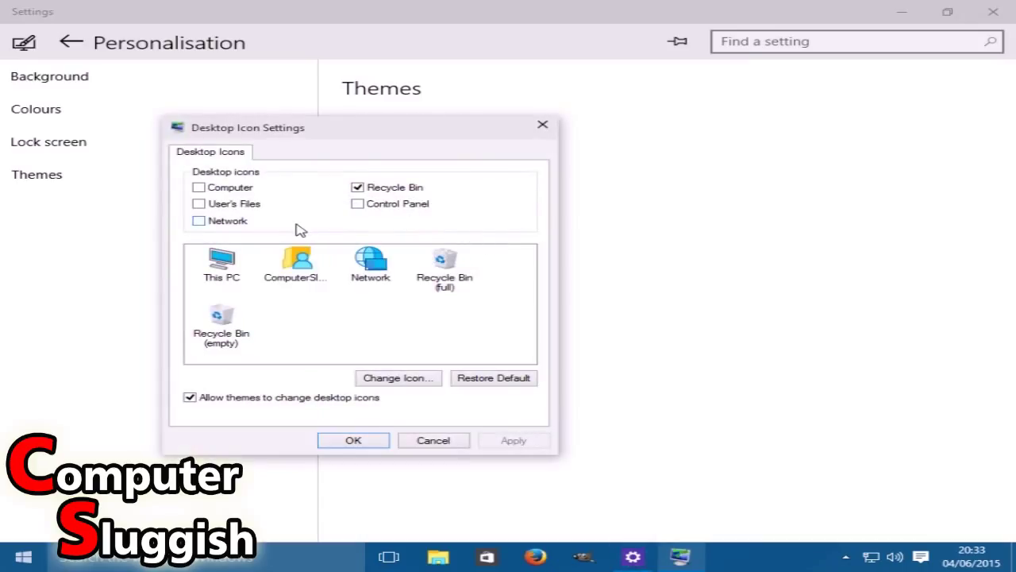
click(905, 12)
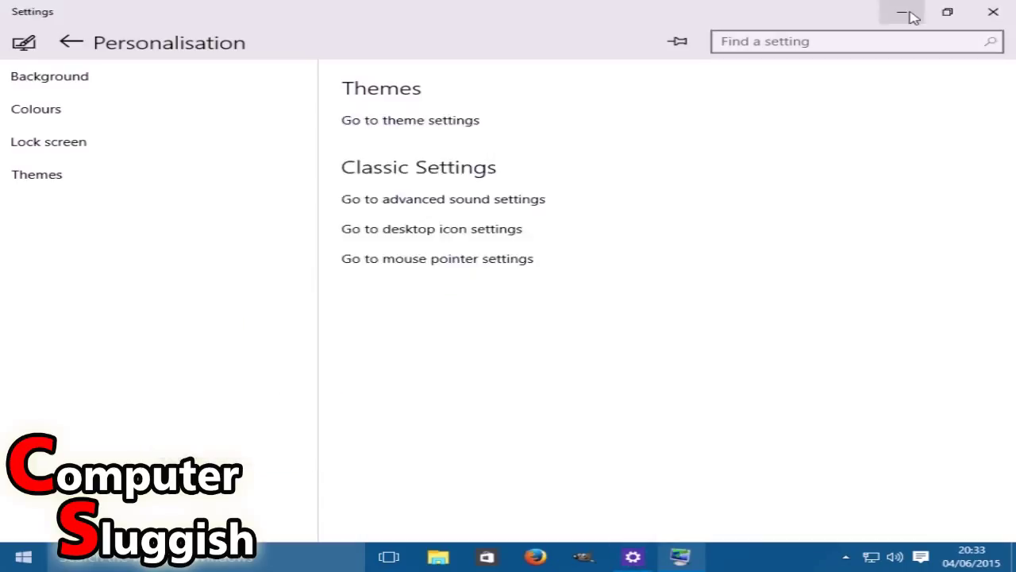
click(909, 14)
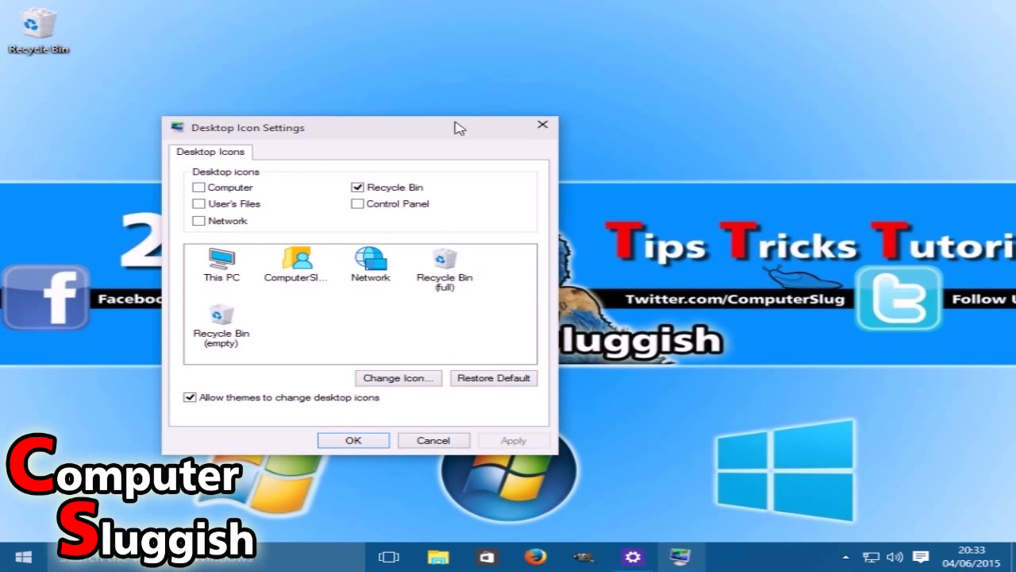
drag(456, 127, 628, 84)
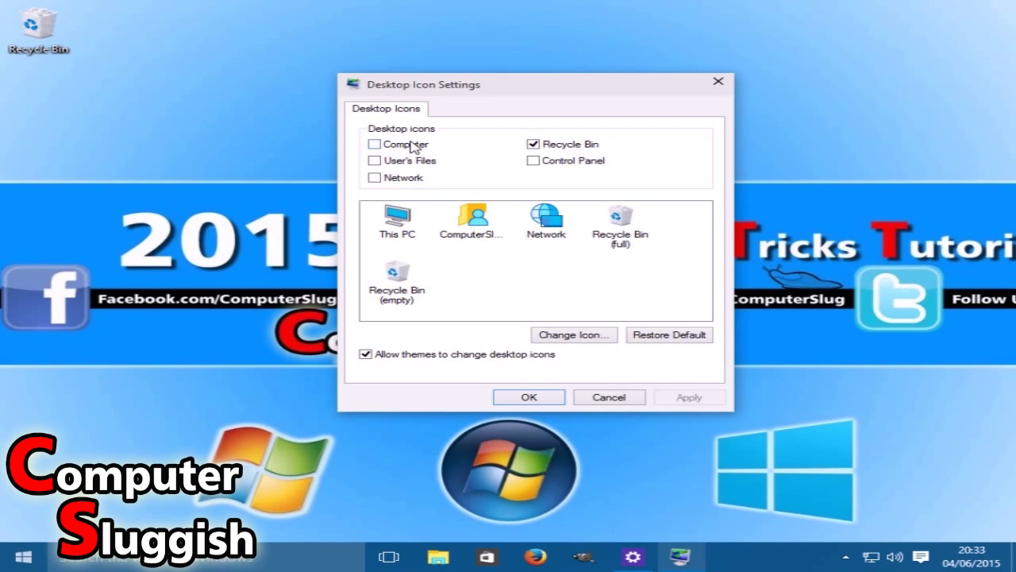
Enable the Computer, User's Files and Control Panel desktop icons and apply the change
click(412, 150)
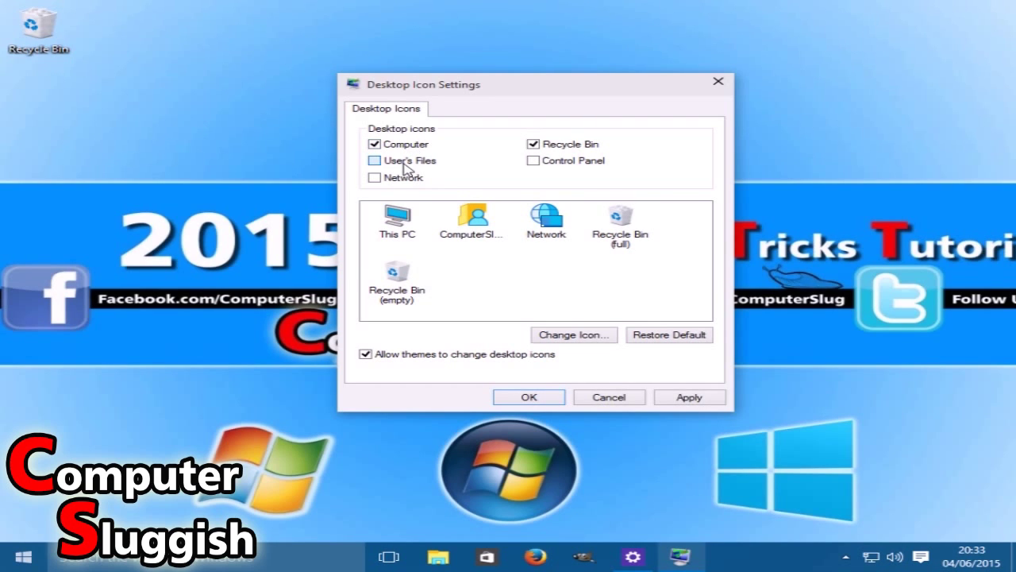
click(407, 167)
click(694, 400)
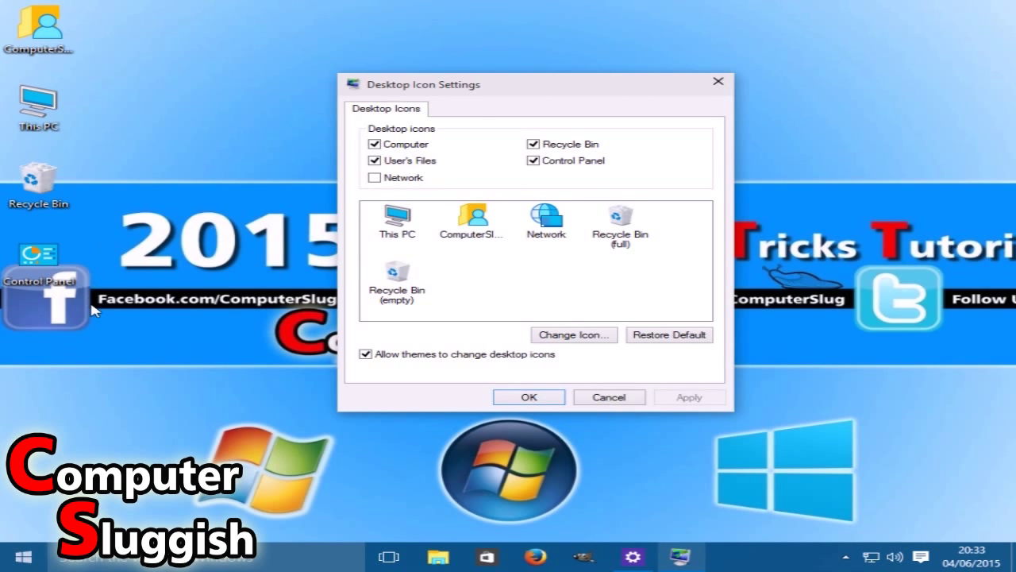
Disable the User's Files and Control Panel desktop icons and apply the change
click(85, 228)
drag(85, 228, 111, 99)
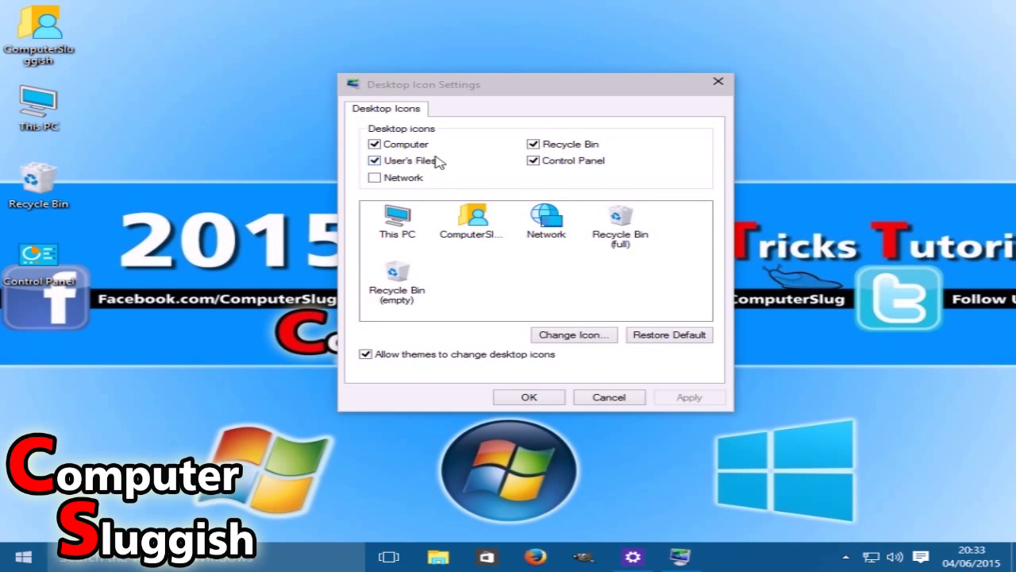
click(575, 162)
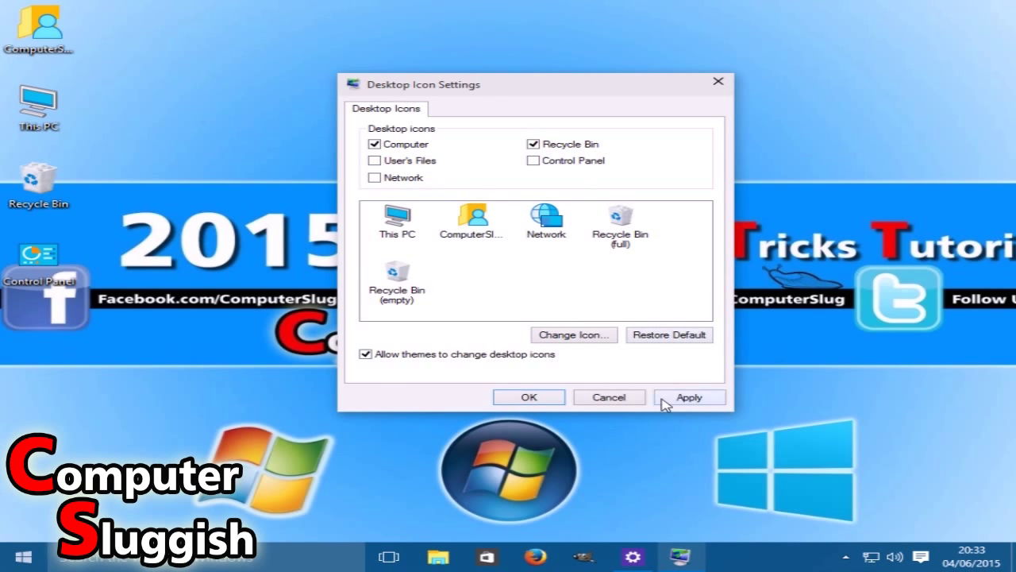
click(664, 400)
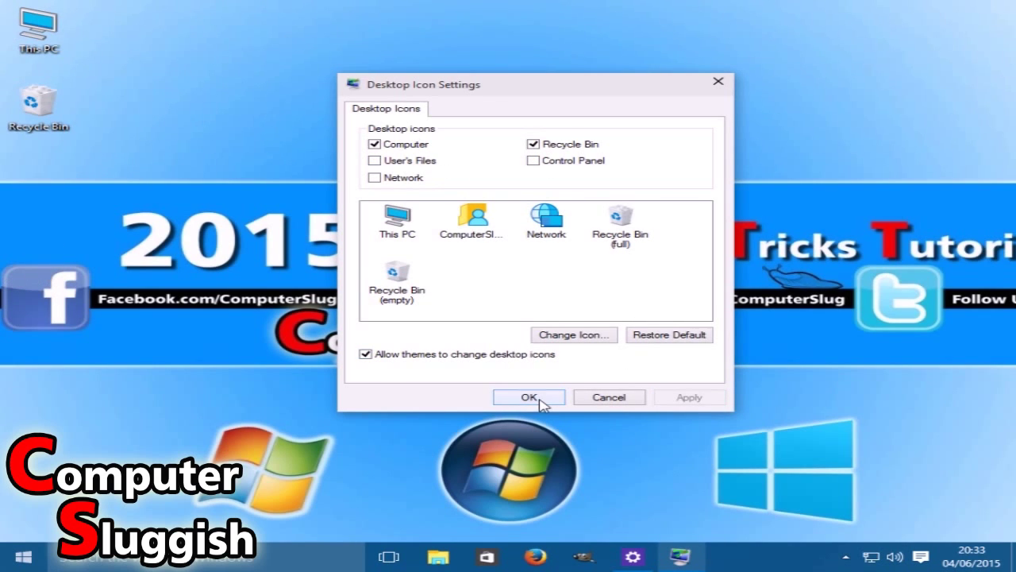
Browse the replacement icons for the user's files folder, cancel without choosing one and close the desktop icon settings
click(492, 228)
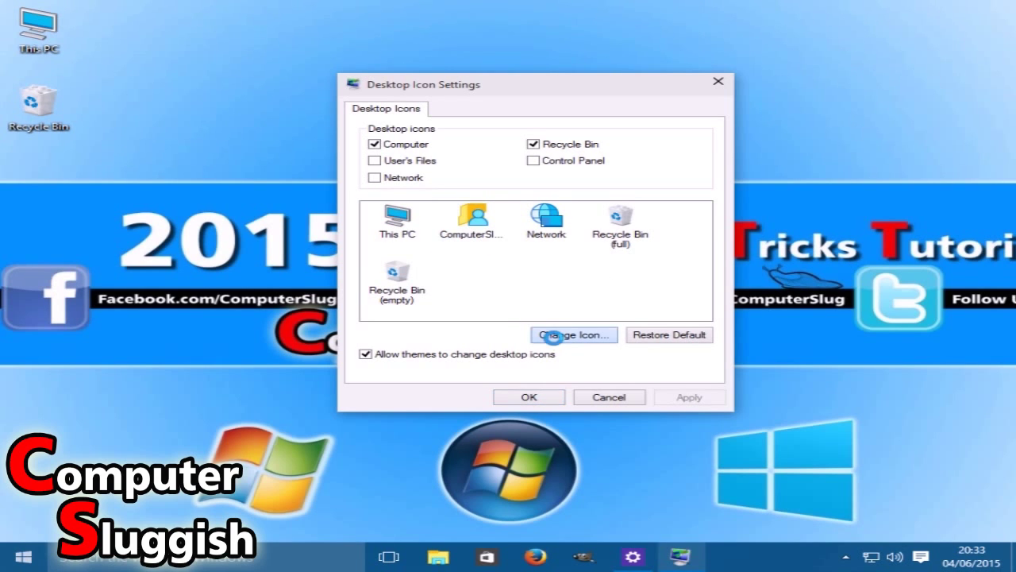
click(568, 337)
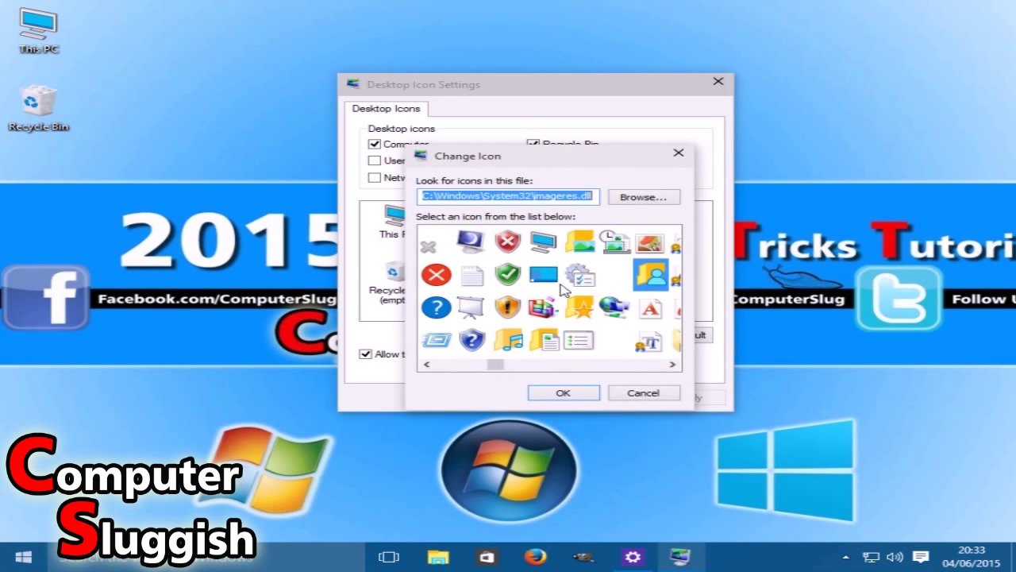
scroll(626, 374, down, 3)
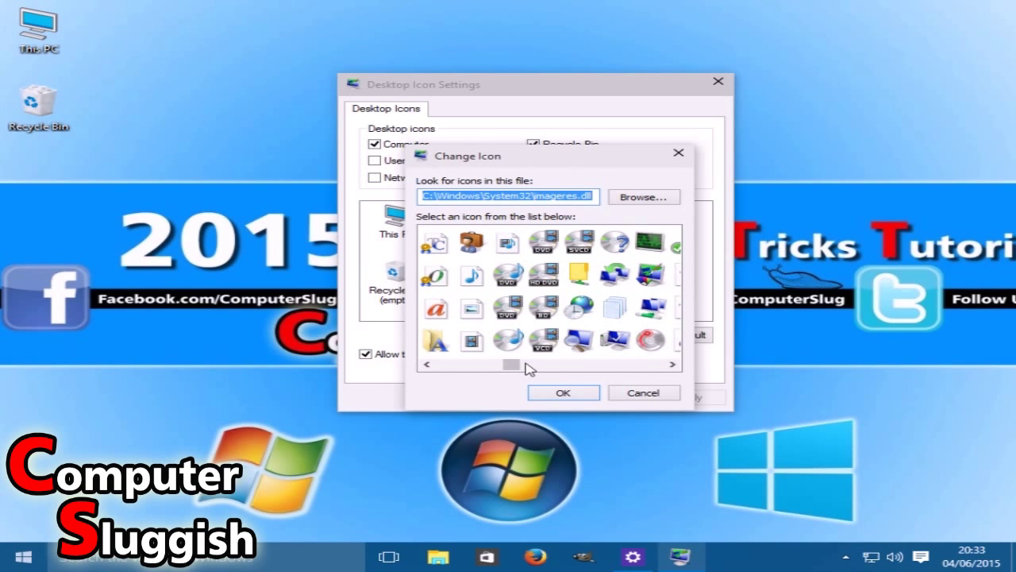
mouse_move(529, 367)
mouse_down()
mouse_move(646, 370)
mouse_move(520, 382)
mouse_up()
drag(518, 378, 508, 378)
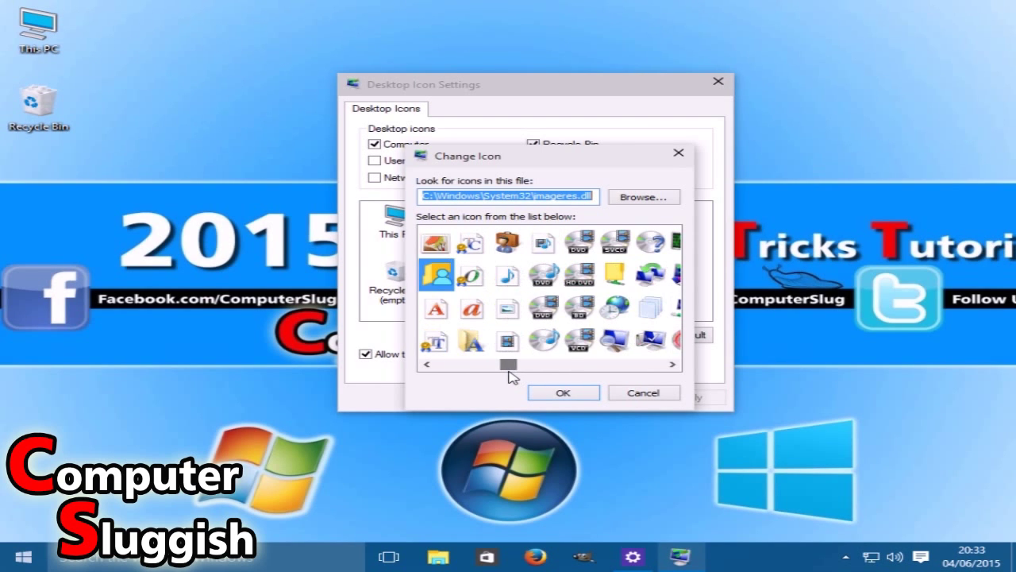
click(618, 392)
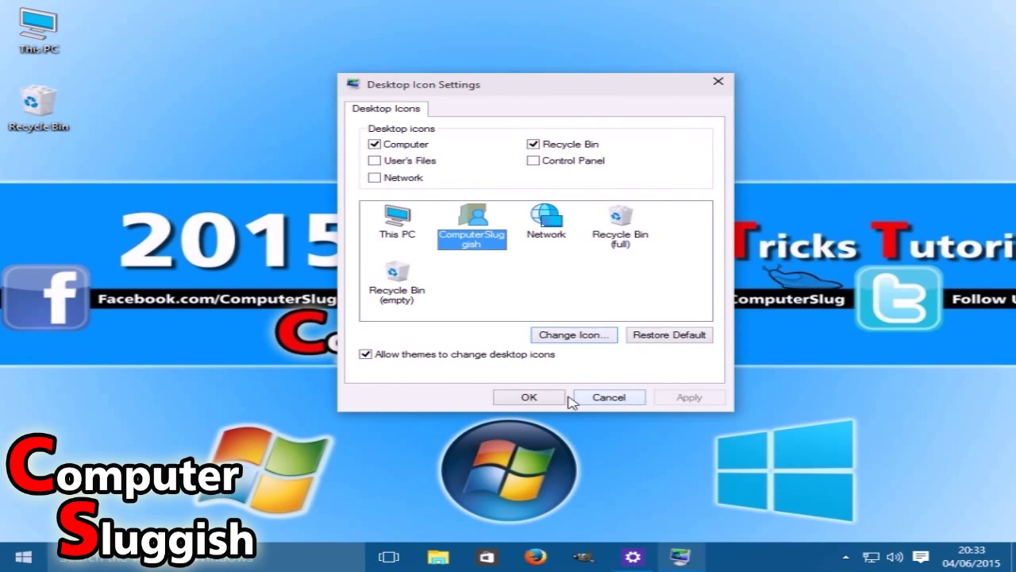
click(541, 401)
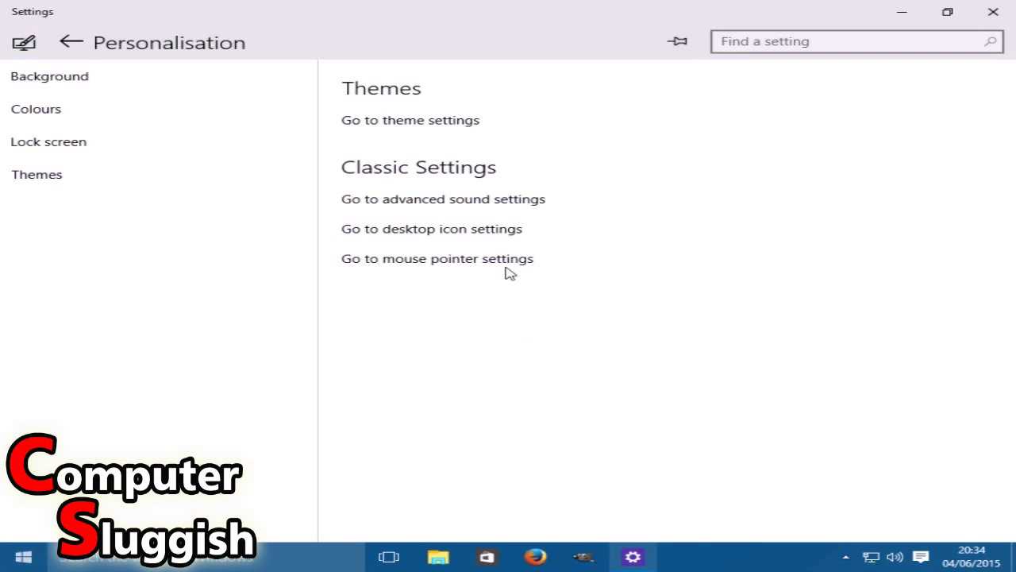
Open the mouse pointer settings and minimise the Settings window
click(494, 265)
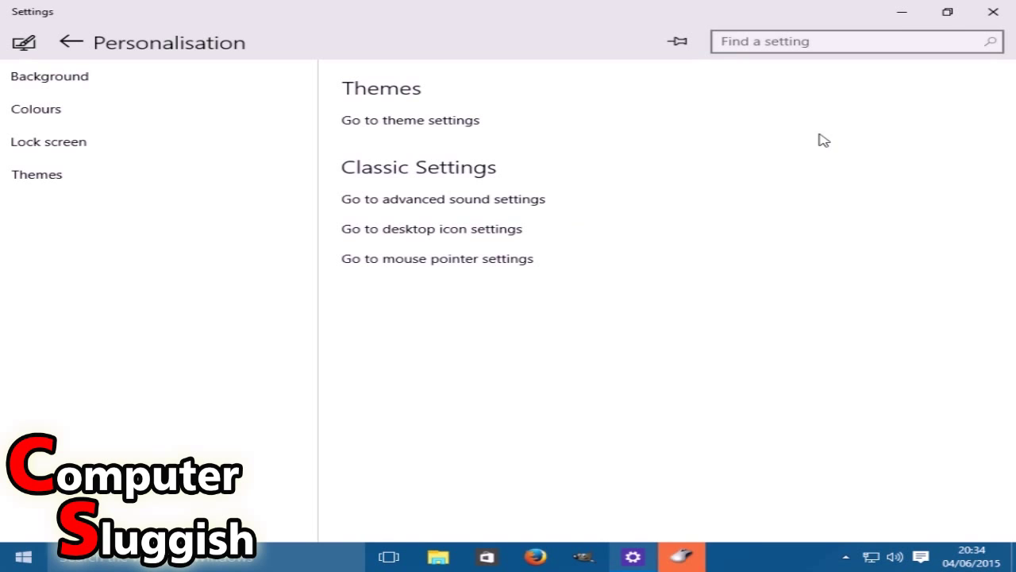
click(911, 17)
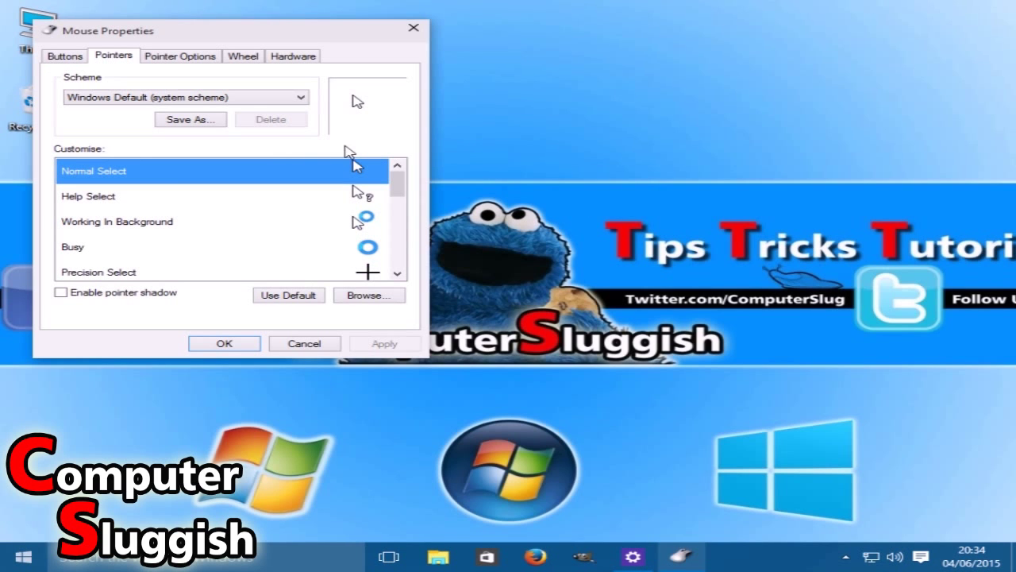
Try the Windows Black (extra-large), Windows Default (large), Windows Black (large) and Windows Inverted pointer schemes, and return to Windows Default
click(260, 97)
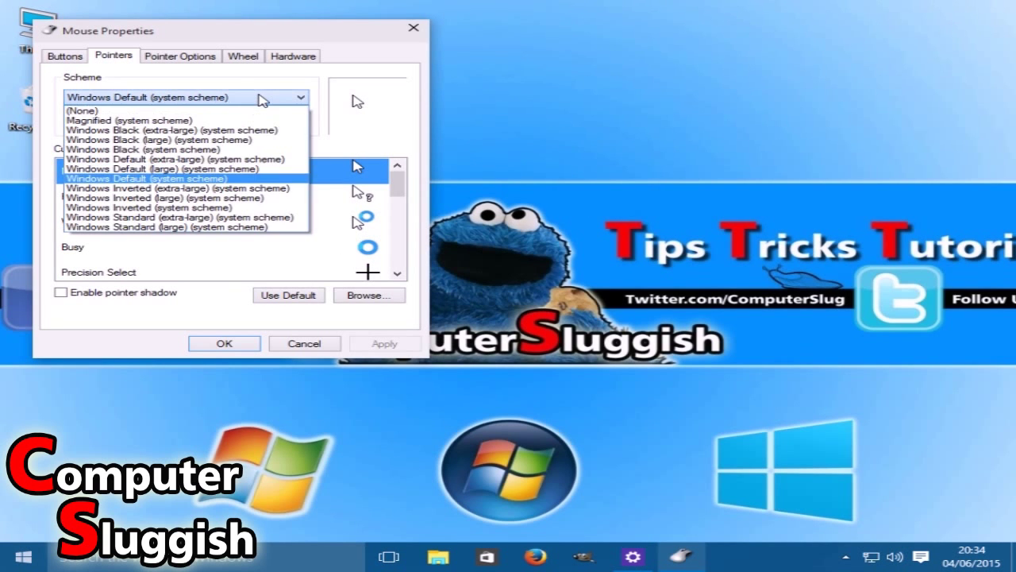
click(251, 131)
click(246, 99)
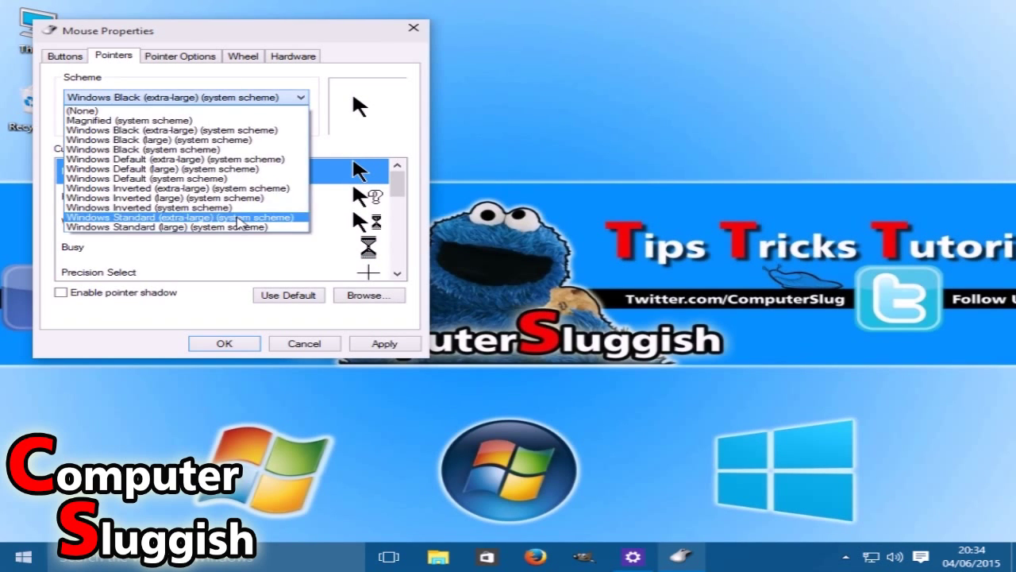
click(246, 216)
click(246, 98)
click(230, 130)
click(238, 97)
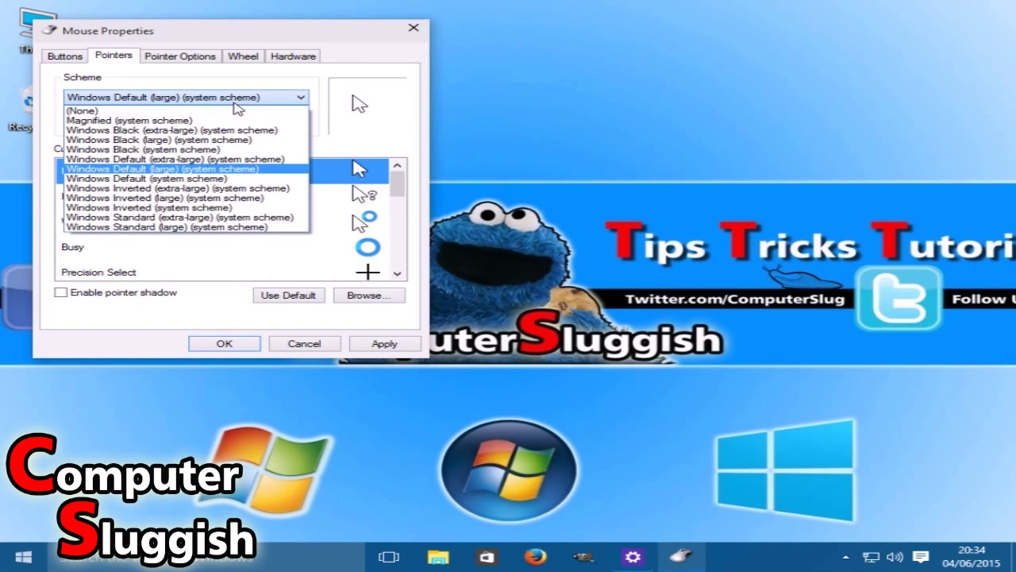
click(235, 141)
click(238, 97)
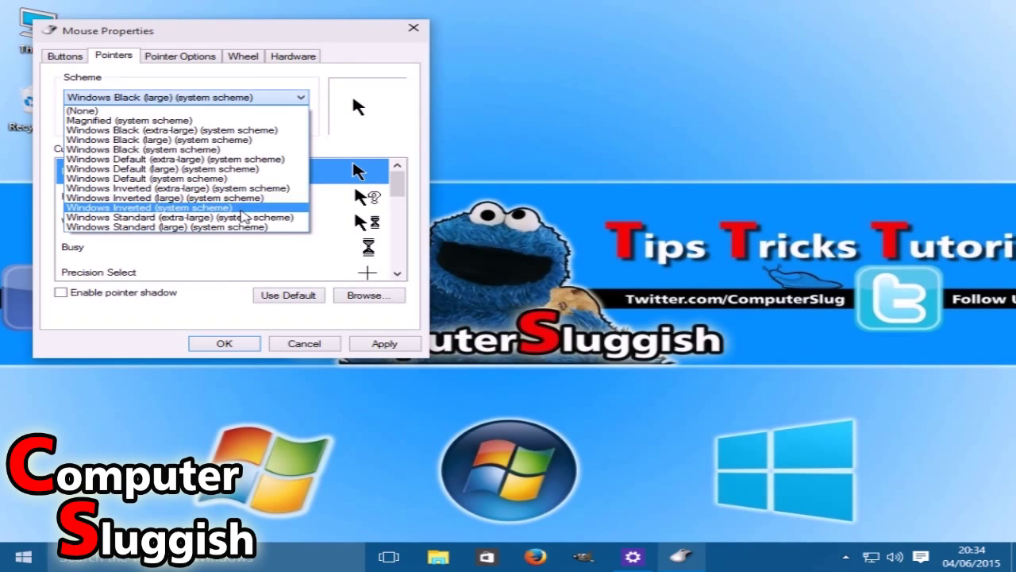
click(239, 207)
click(240, 98)
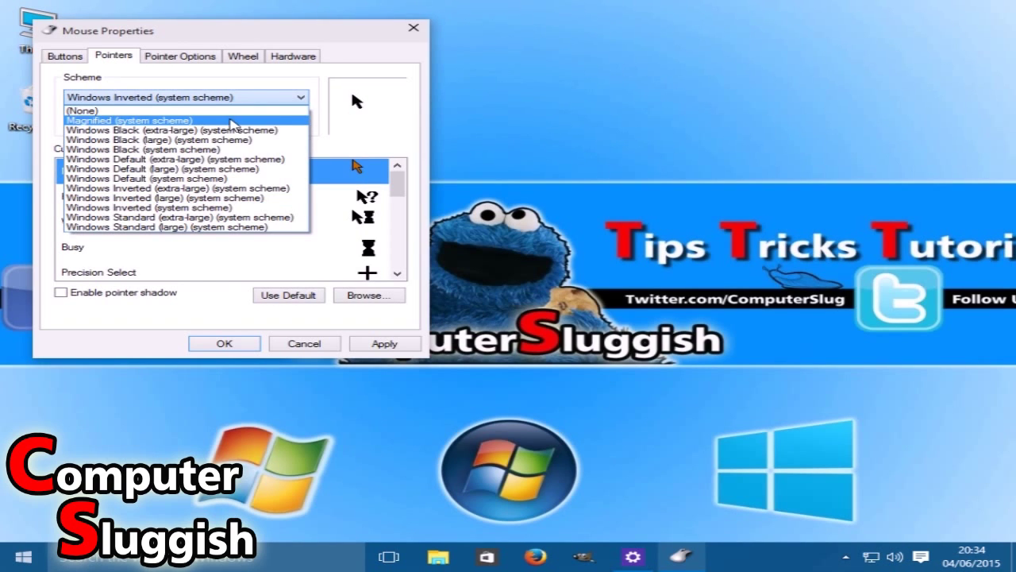
click(197, 179)
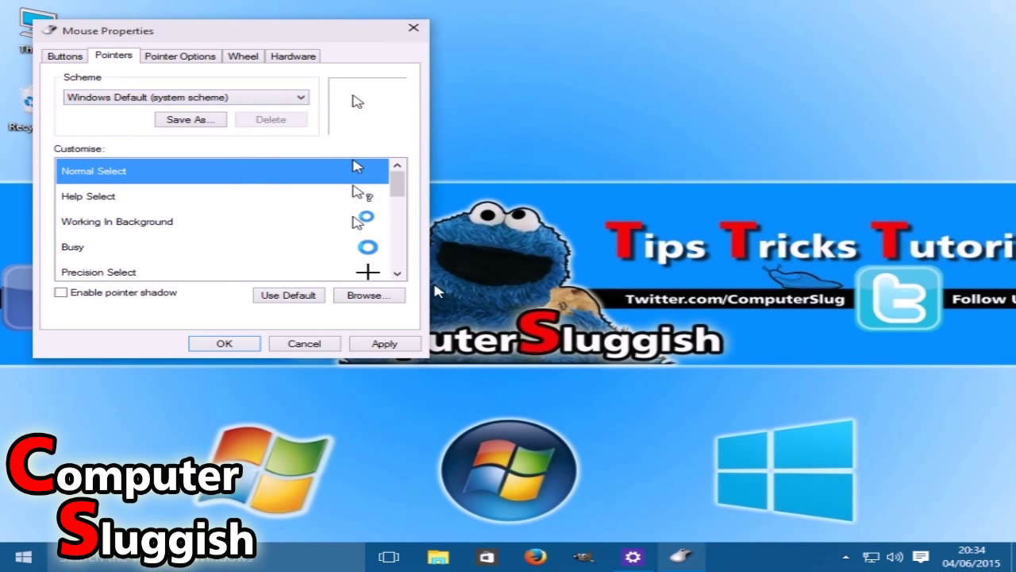
Look through the list of customisable pointers and preview the Handwriting pointer
drag(397, 182, 397, 213)
click(250, 203)
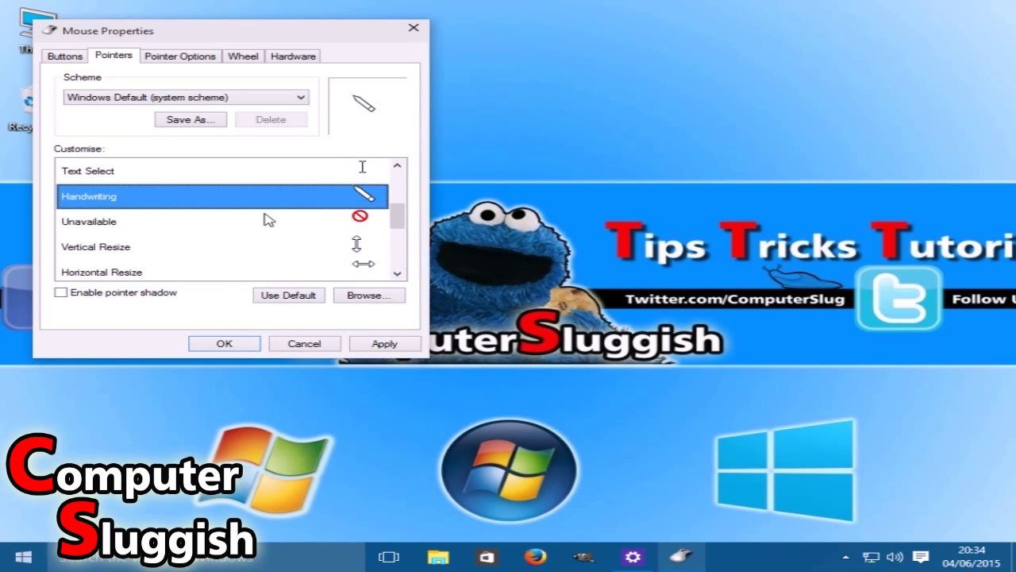
drag(399, 215, 397, 186)
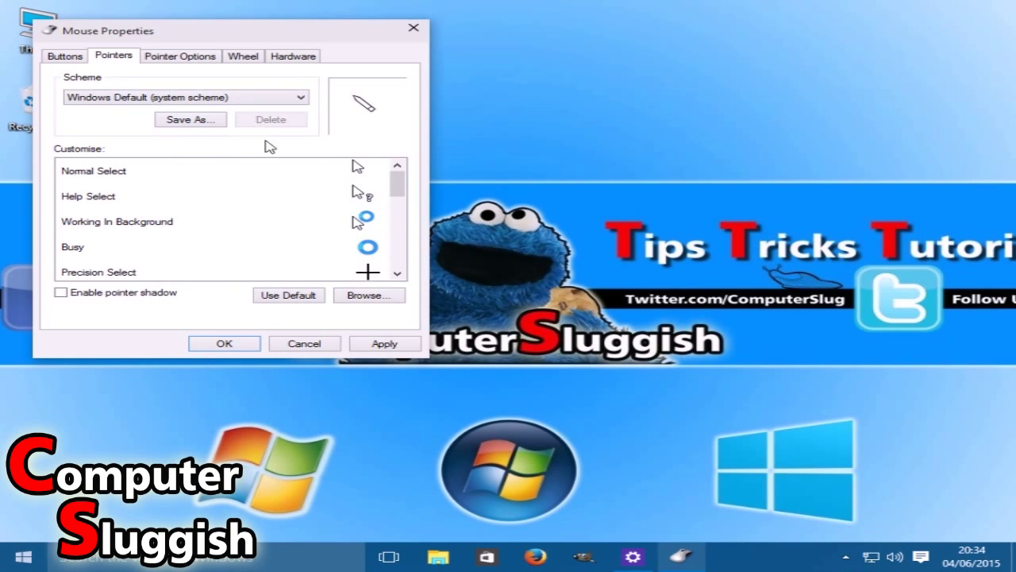
Review the mouse's pointer options, wheel and button settings, and accept the dialog without changing them
click(181, 61)
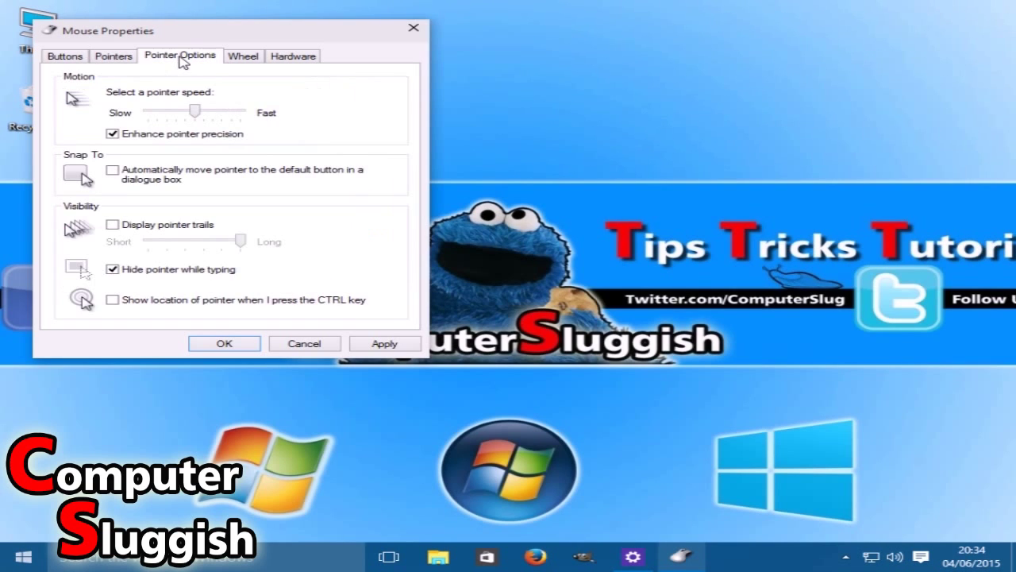
click(238, 55)
click(118, 58)
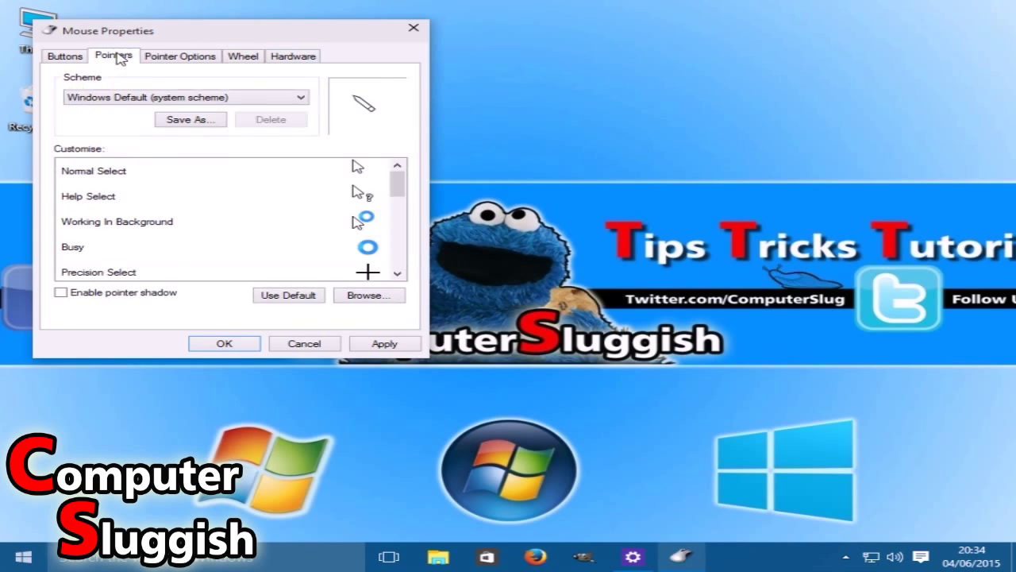
click(59, 61)
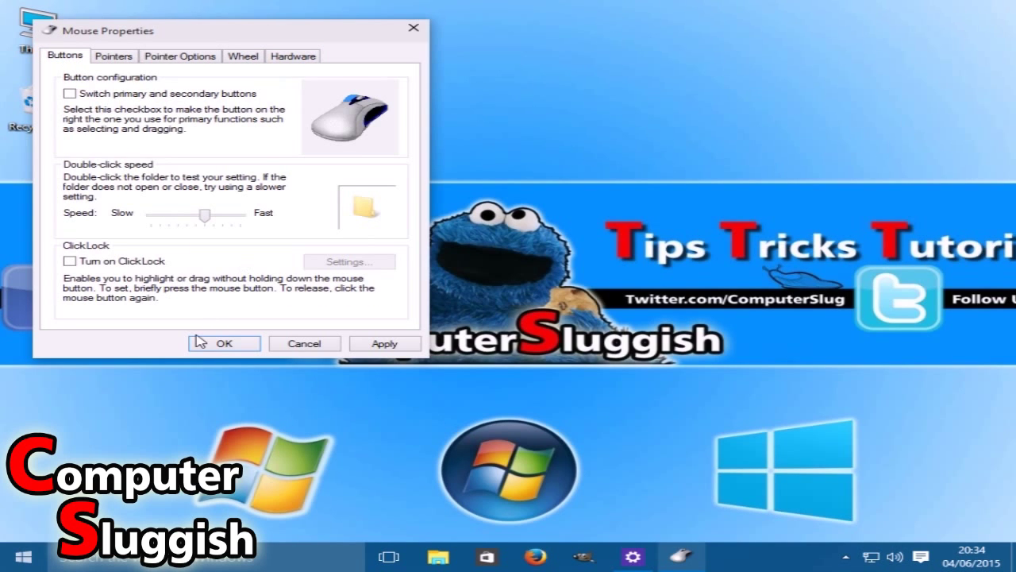
click(223, 344)
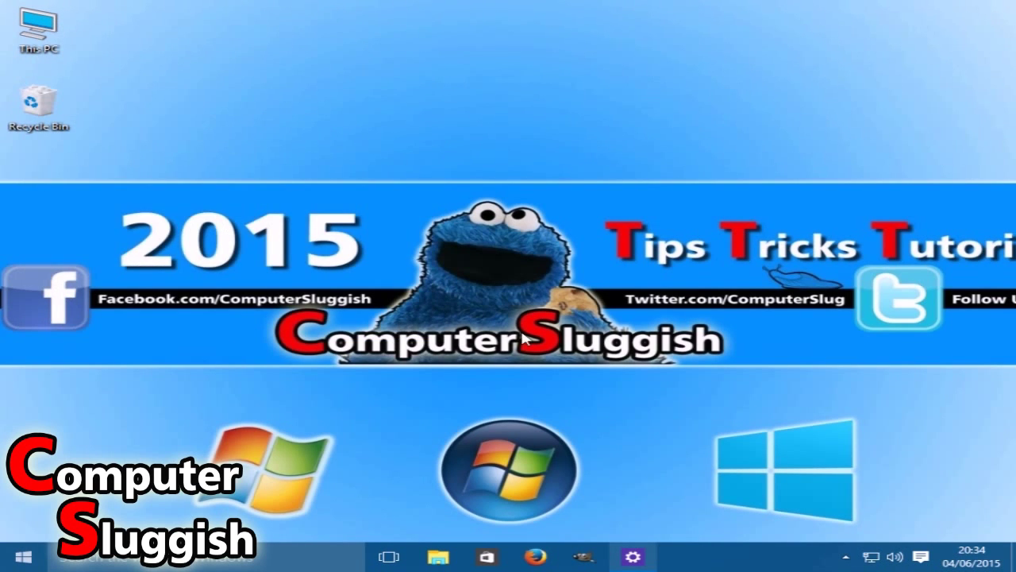